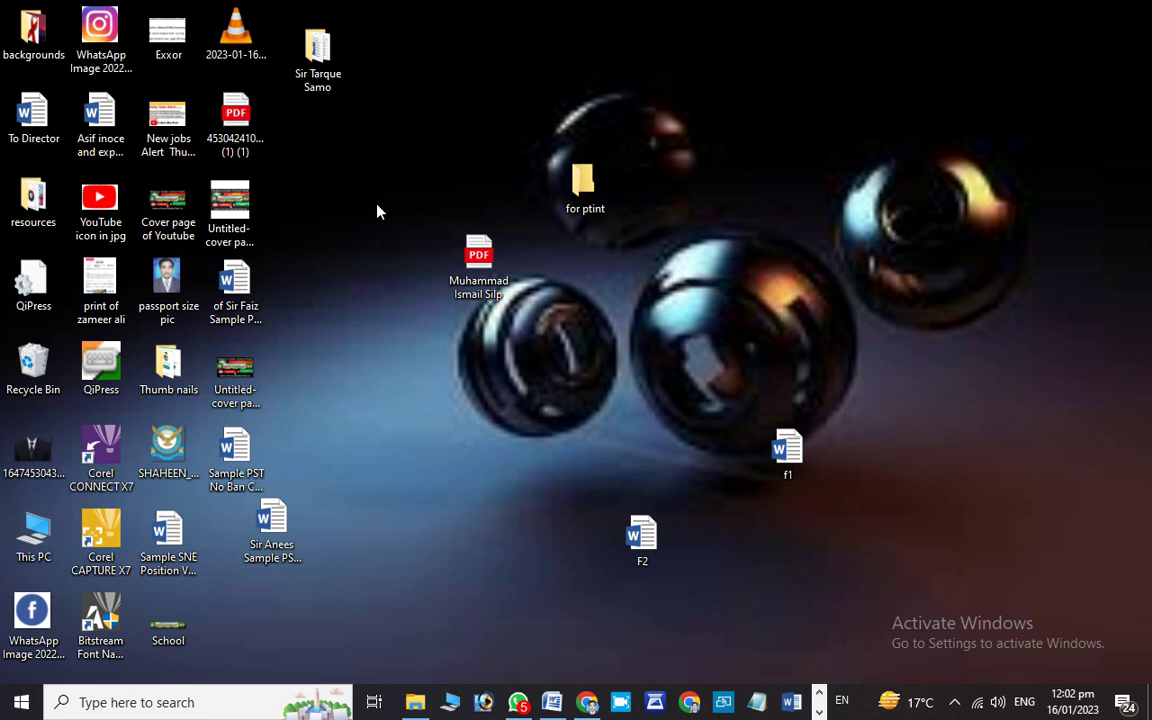
In Chrome, replace the previous search with 'create gmail account' and run it
left_click(588, 705)
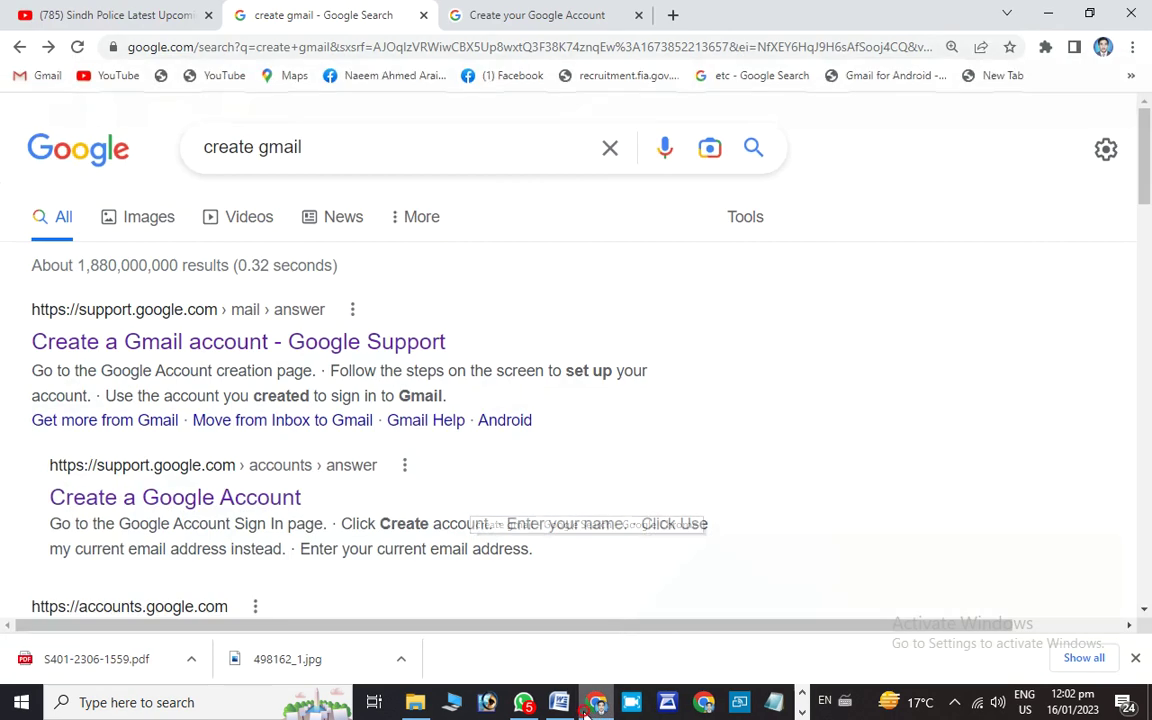
left_click(614, 148)
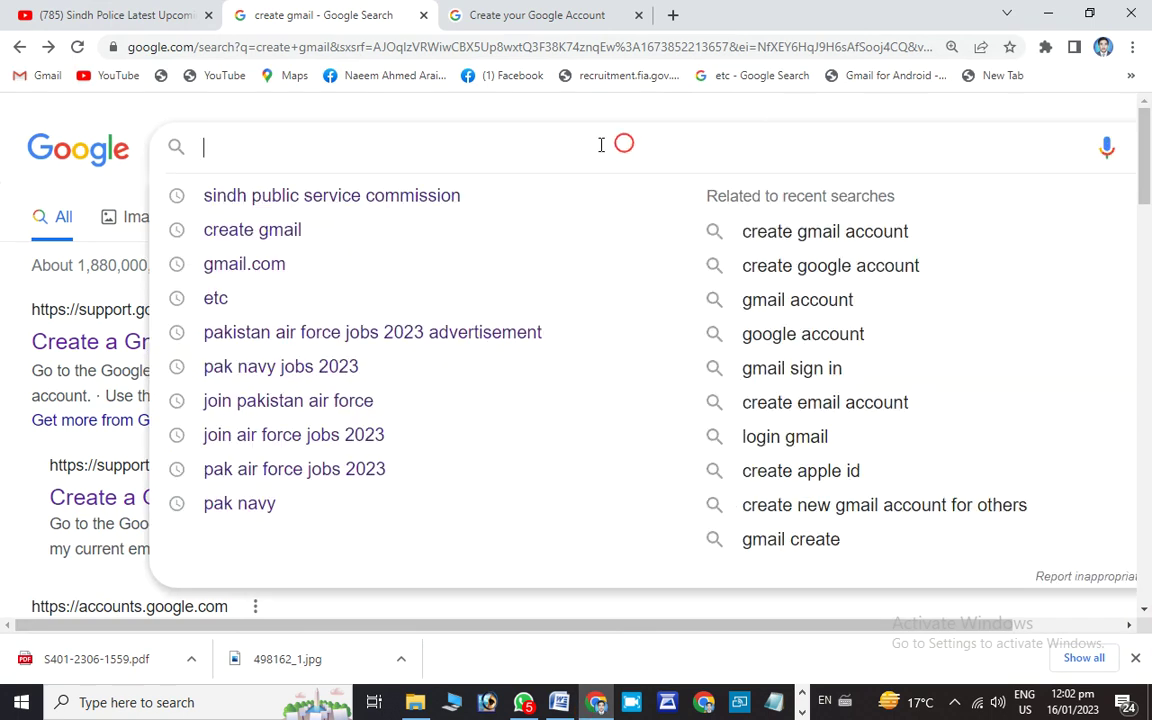
type("creatwe")
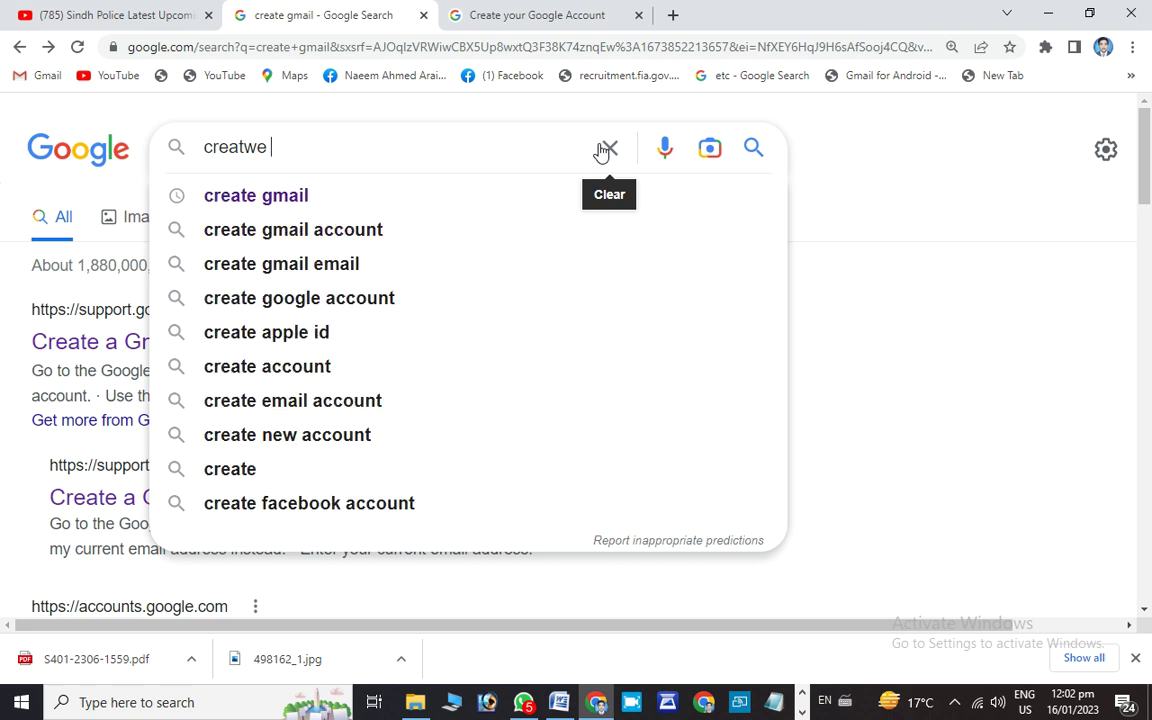
key("BackSpace")
key("BackSpace")
key("BackSpace")
type("e ")
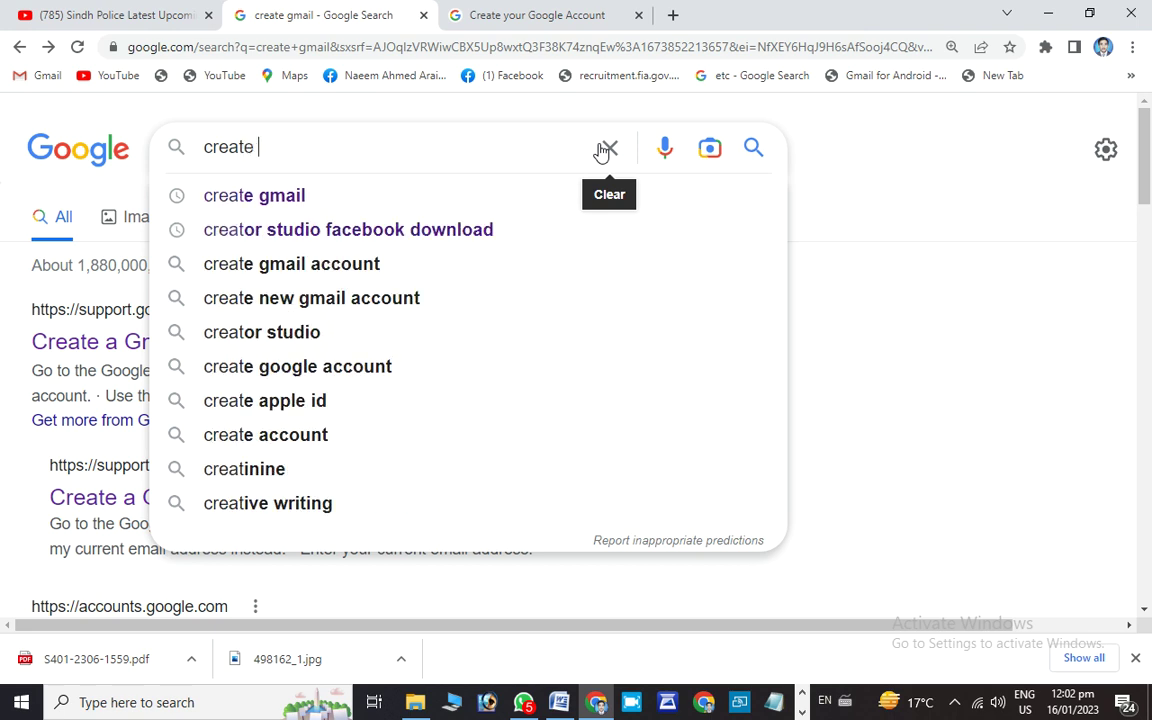
type("gma")
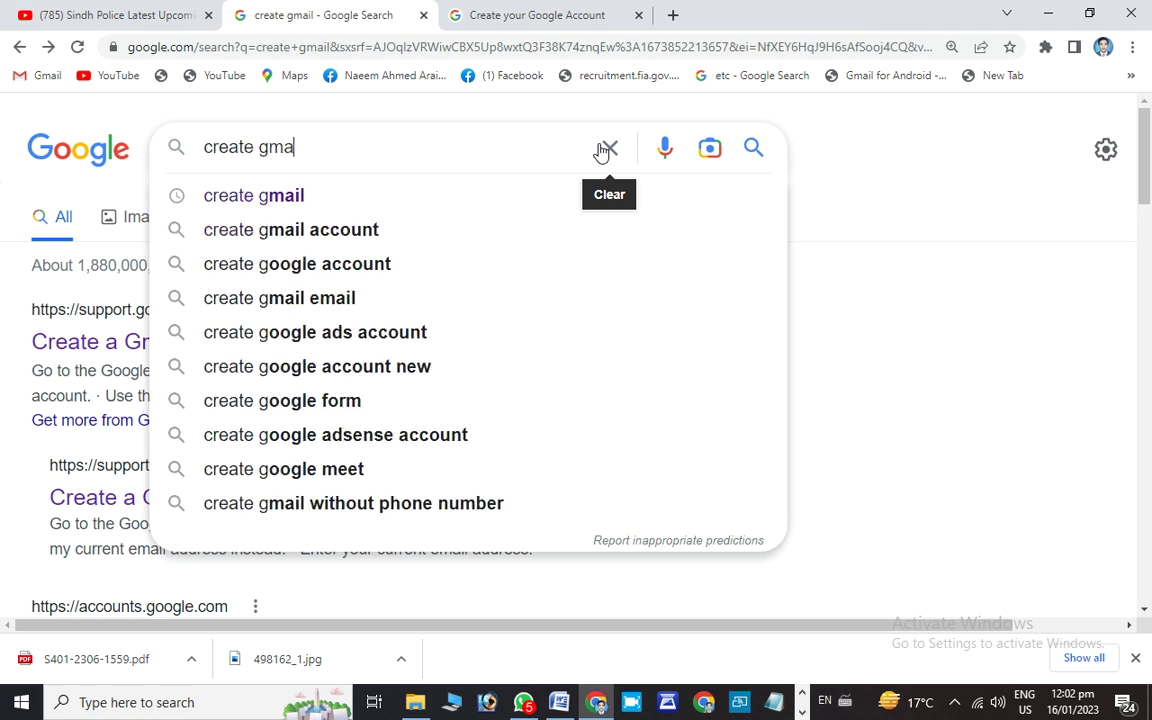
type("il account")
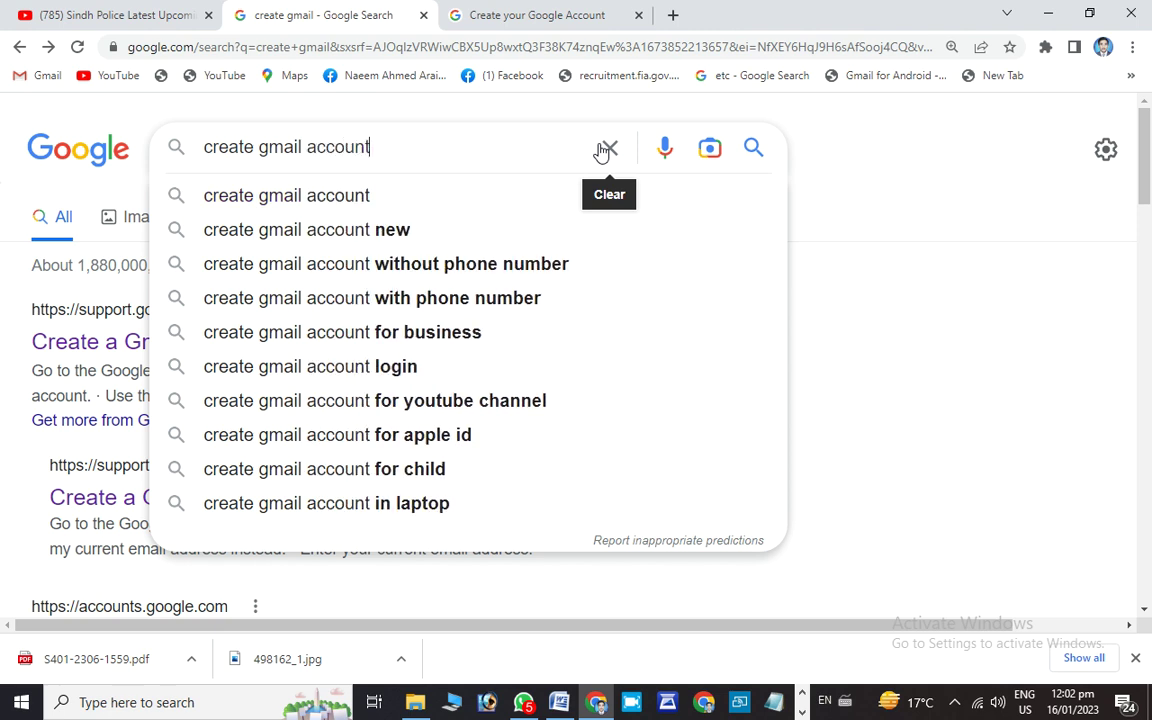
left_click(756, 163)
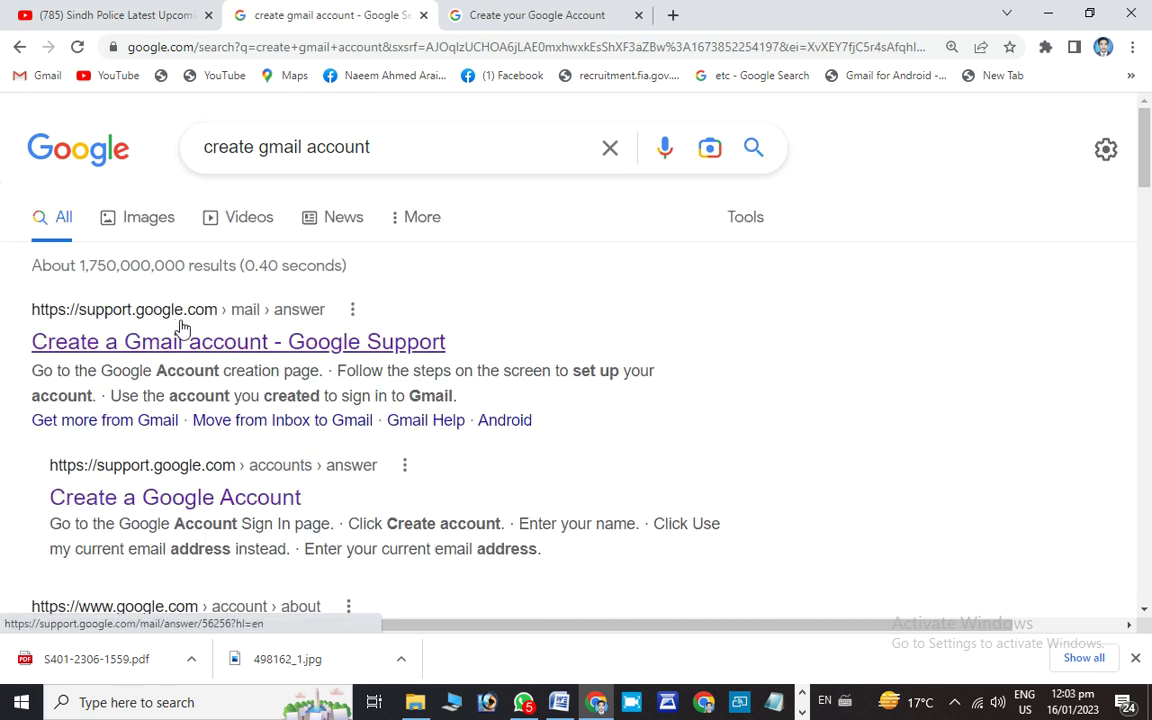
Open the 'Create a Gmail account' support article and follow its Create an account link
left_click(195, 327)
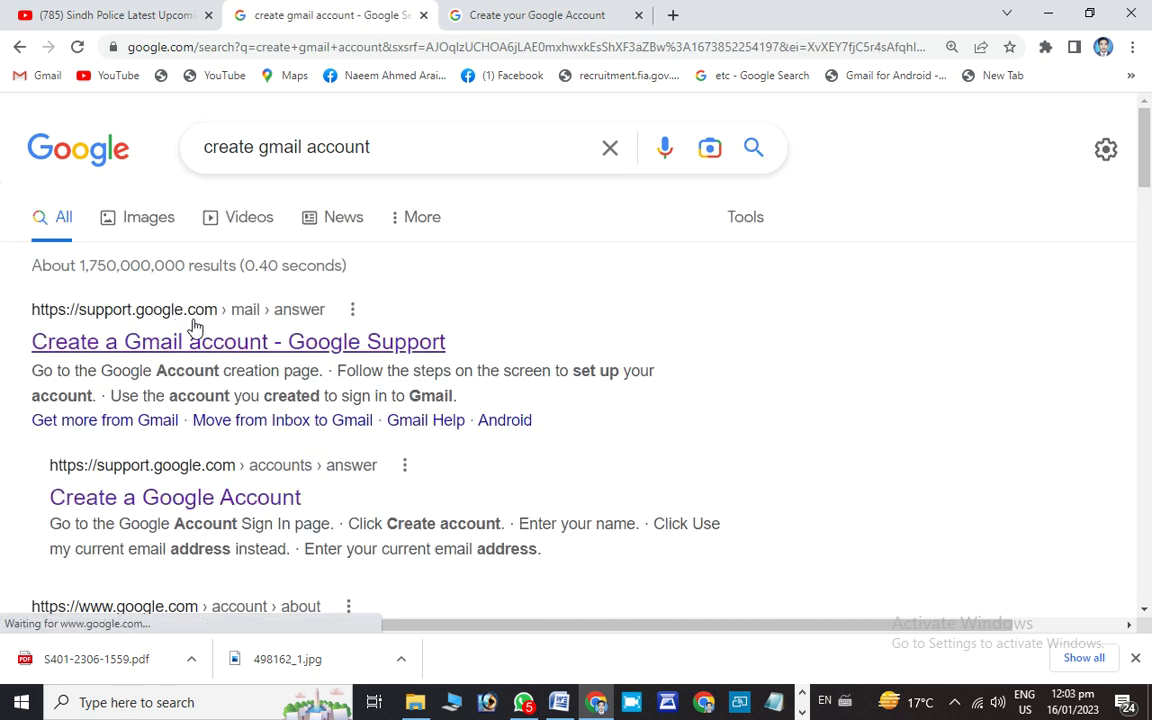
left_click(100, 345)
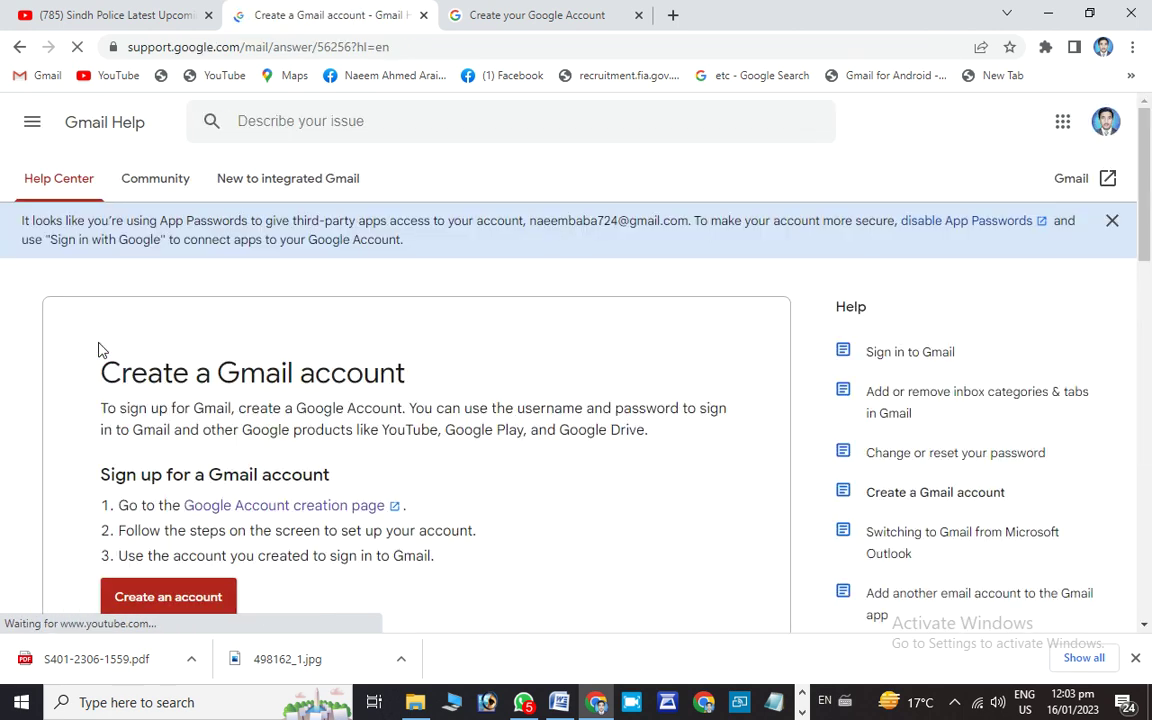
scroll(100, 349, "down", 3)
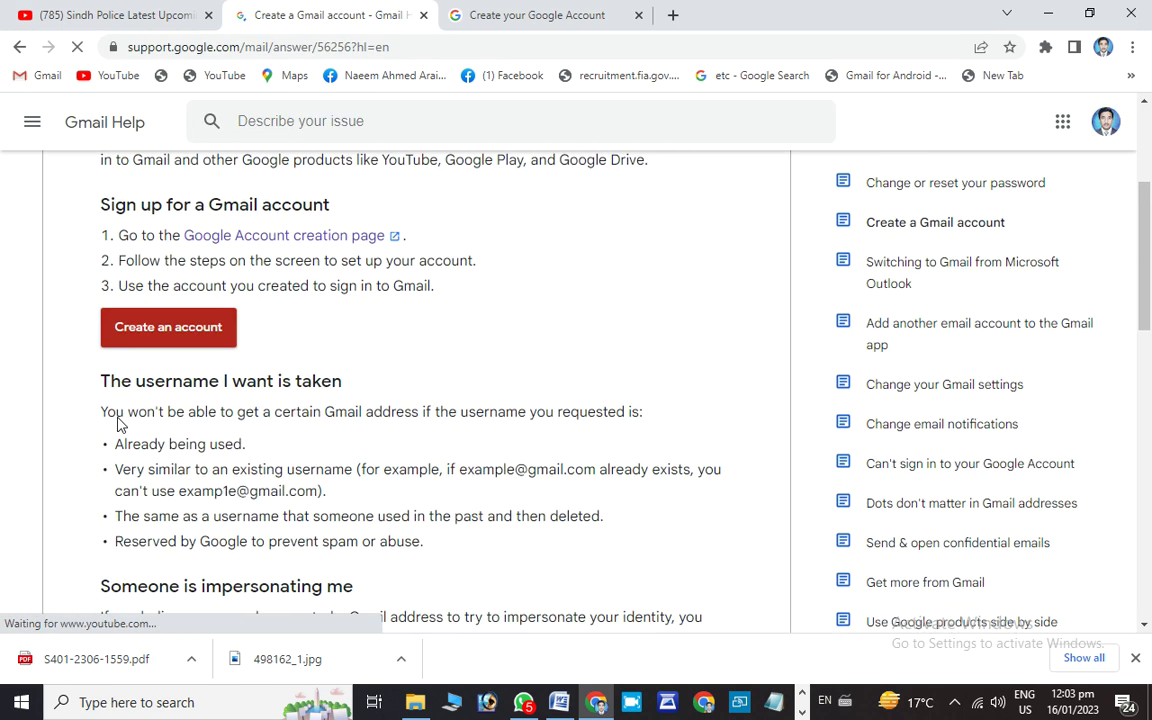
left_click(167, 330)
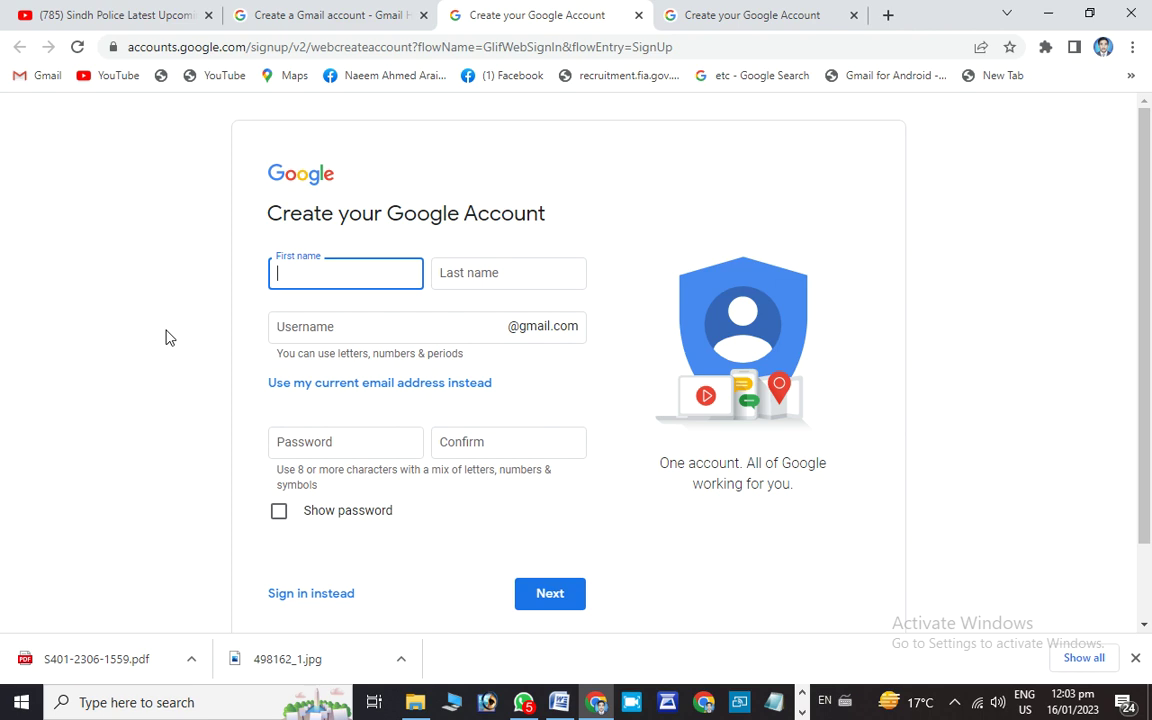
Enter the account holder's first and last name, correcting the capitalisation
type("Tahir")
left_click(352, 276)
key("BackSpace")
key("BackSpace")
key("BackSpace")
key("BackSpace")
key("BackSpace")
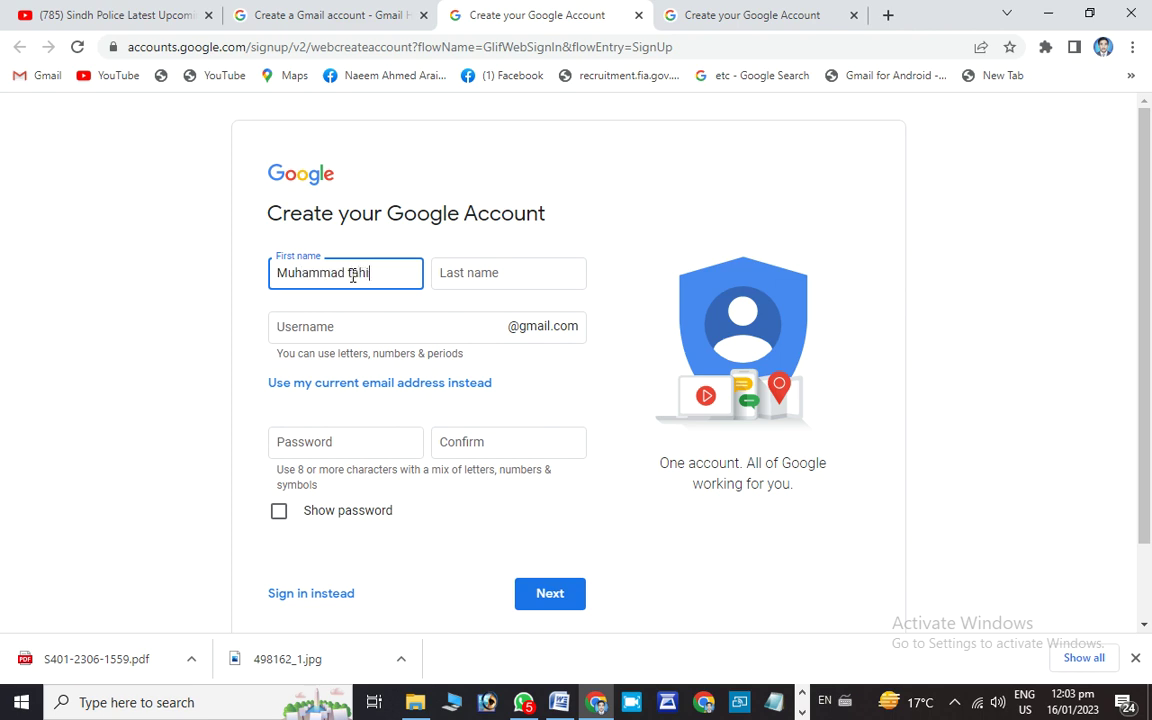
left_click(489, 273)
type("tahir")
left_click(442, 273)
key("BackSpace")
type("Tahir")
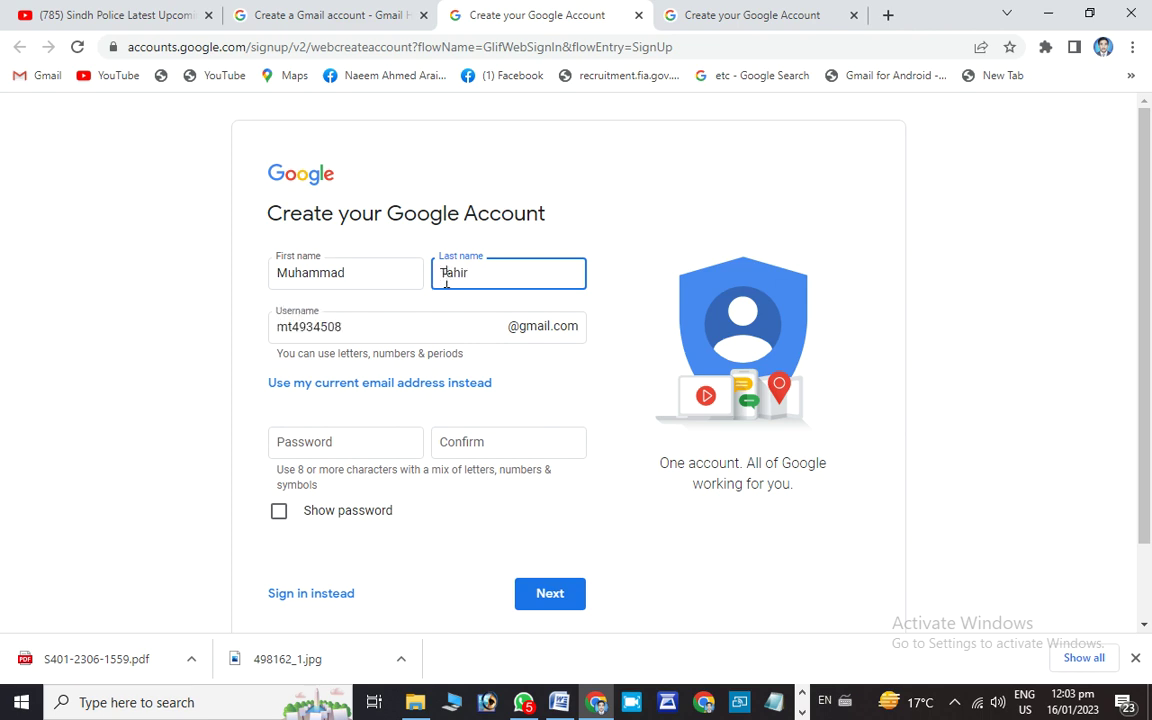
Replace the suggested username with a custom one, then shorten it after it proves taken
left_click(393, 330)
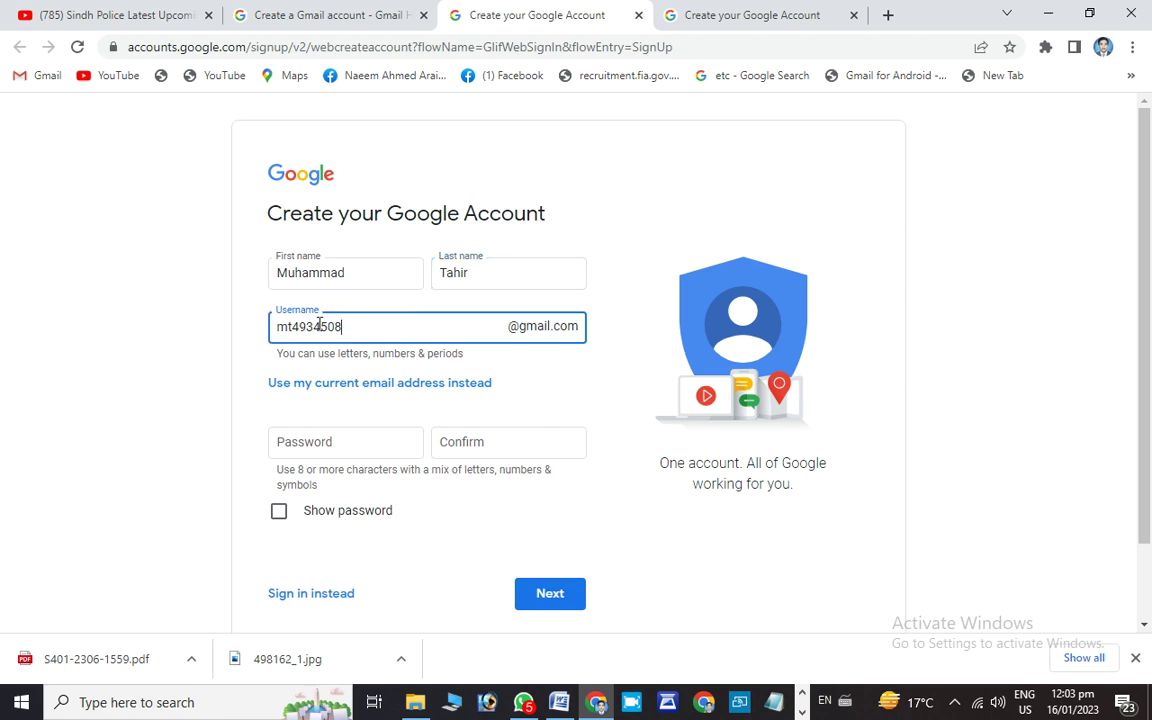
key("BackSpace")
key("BackSpace")
key("BackSpace")
key("BackSpace")
key("BackSpace")
key("BackSpace")
key("BackSpace")
key("BackSpace")
key("BackSpace")
type("ta")
key("BackSpace")
key("BackSpace")
left_click(332, 440)
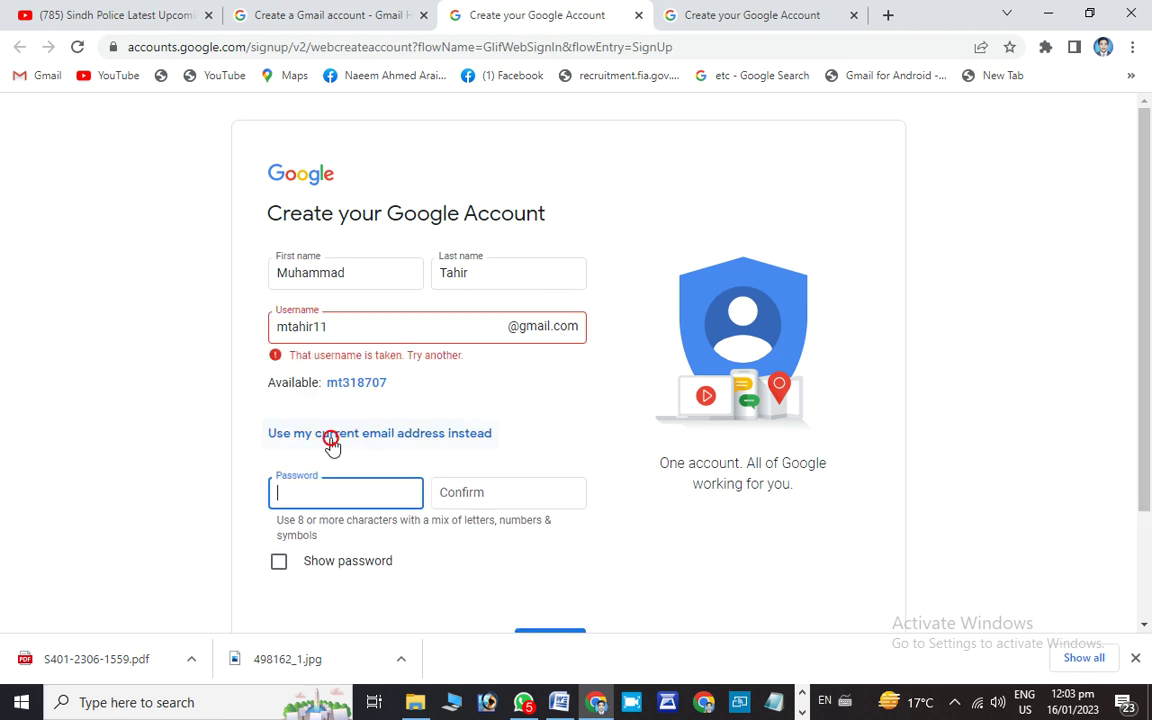
left_click(346, 333)
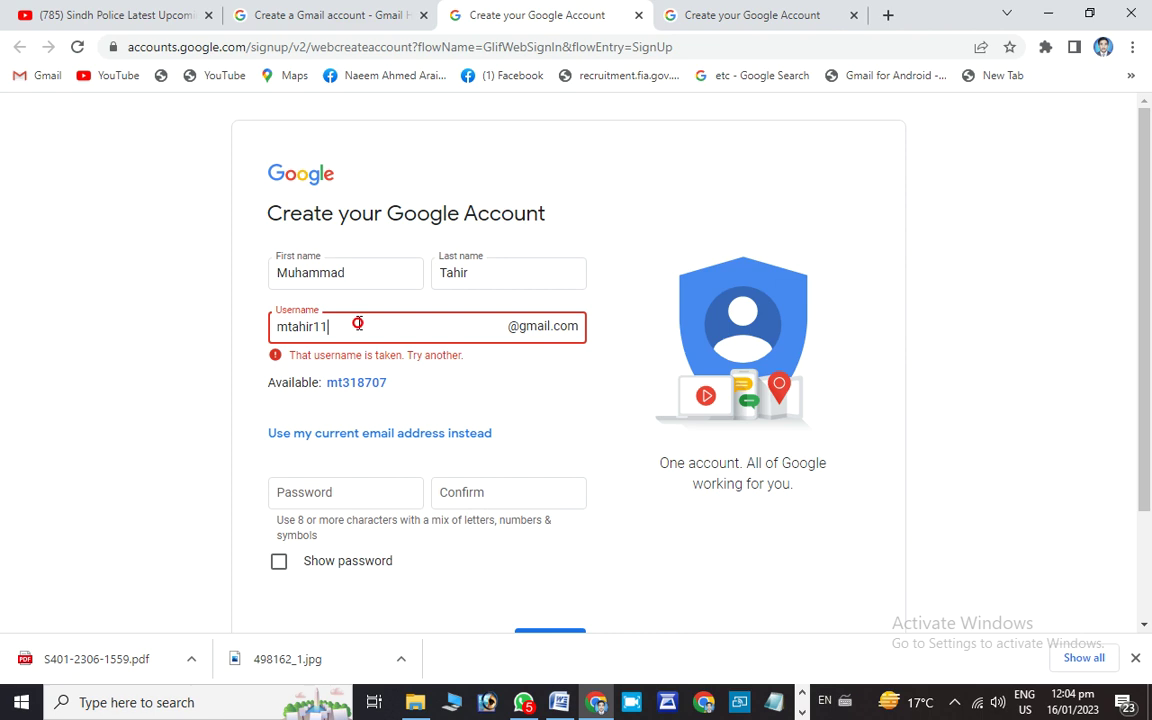
key("BackSpace")
key("BackSpace")
Pause and resume the screen recorder from the system tray, then return to Chrome
left_click(957, 703)
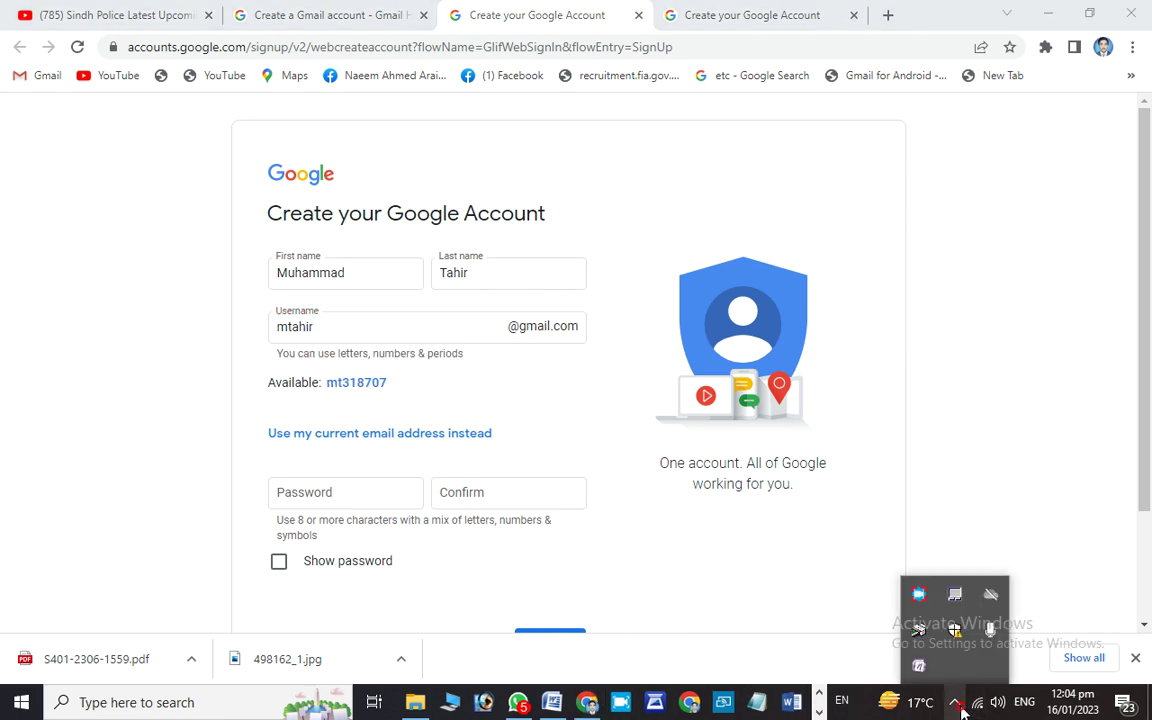
left_click(919, 594)
left_click(553, 476)
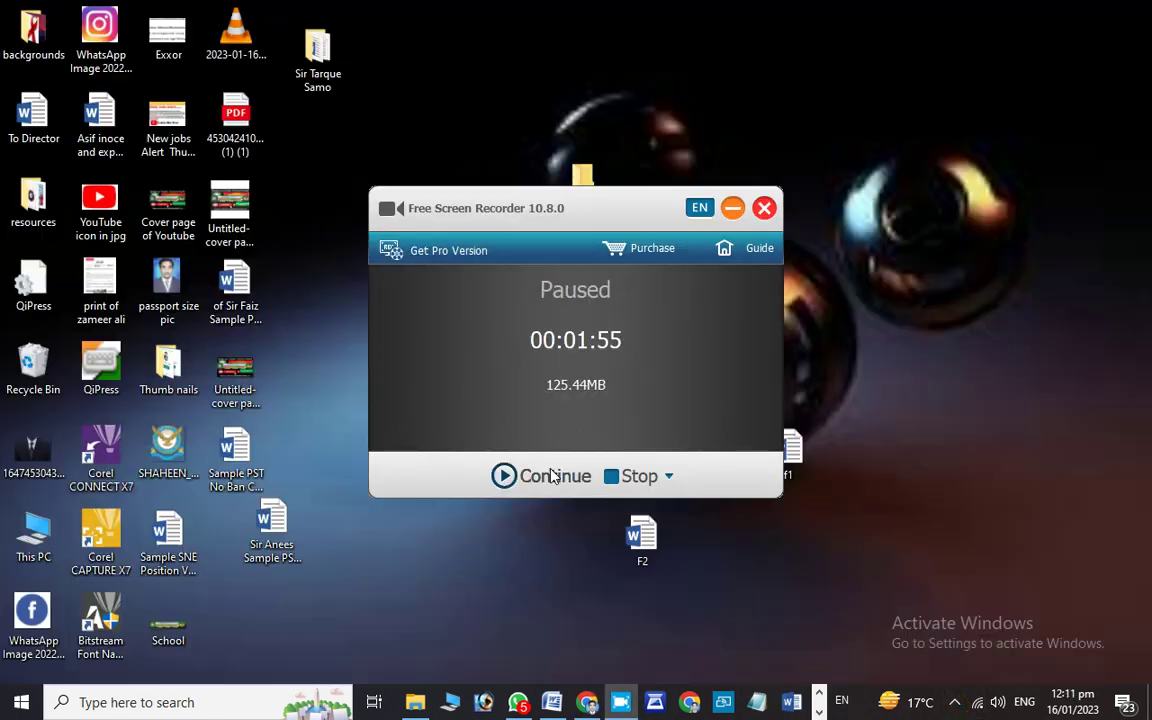
left_click(553, 476)
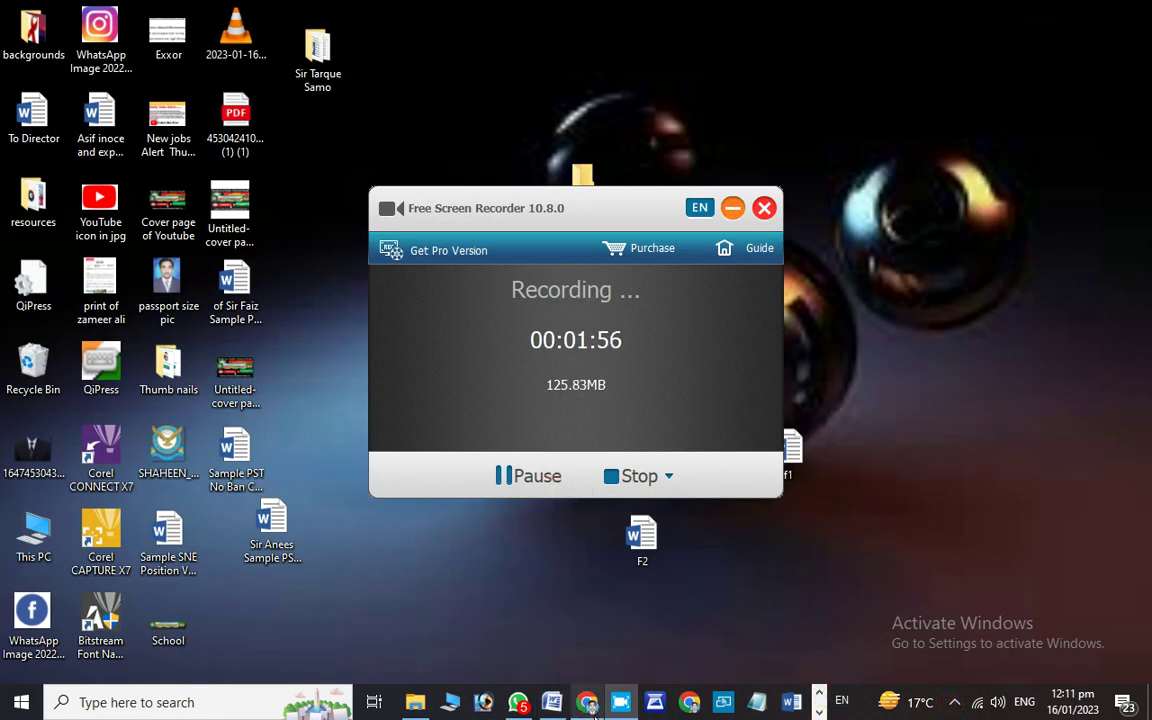
left_click(587, 702)
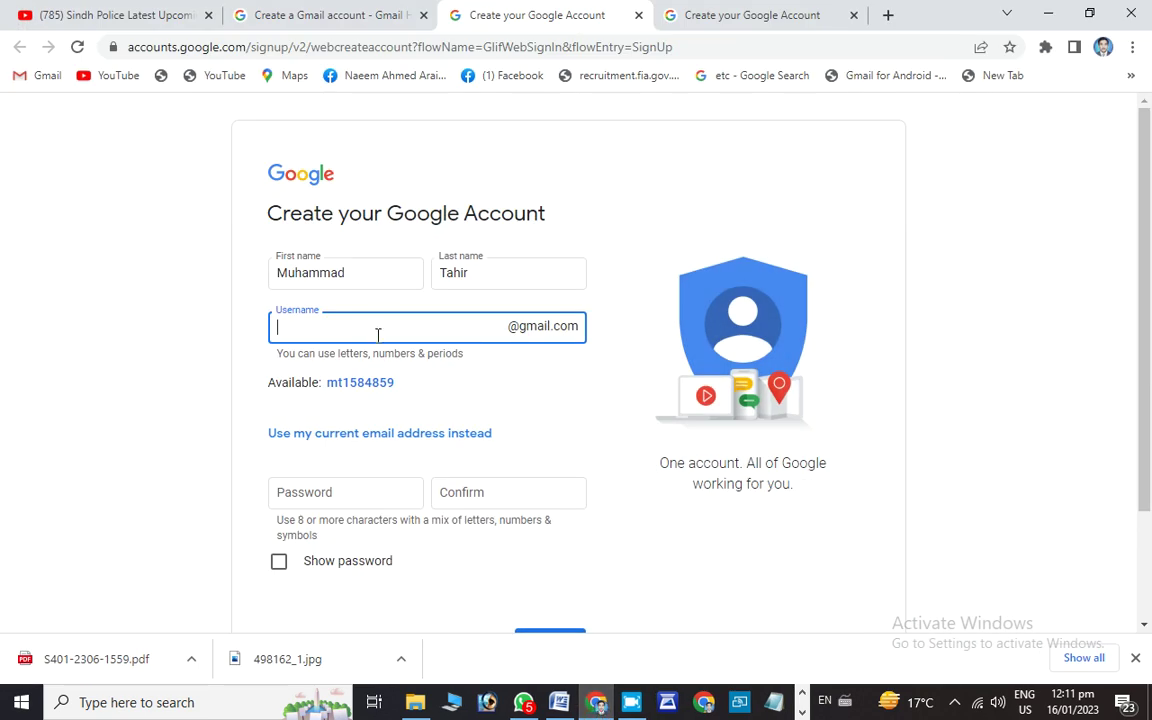
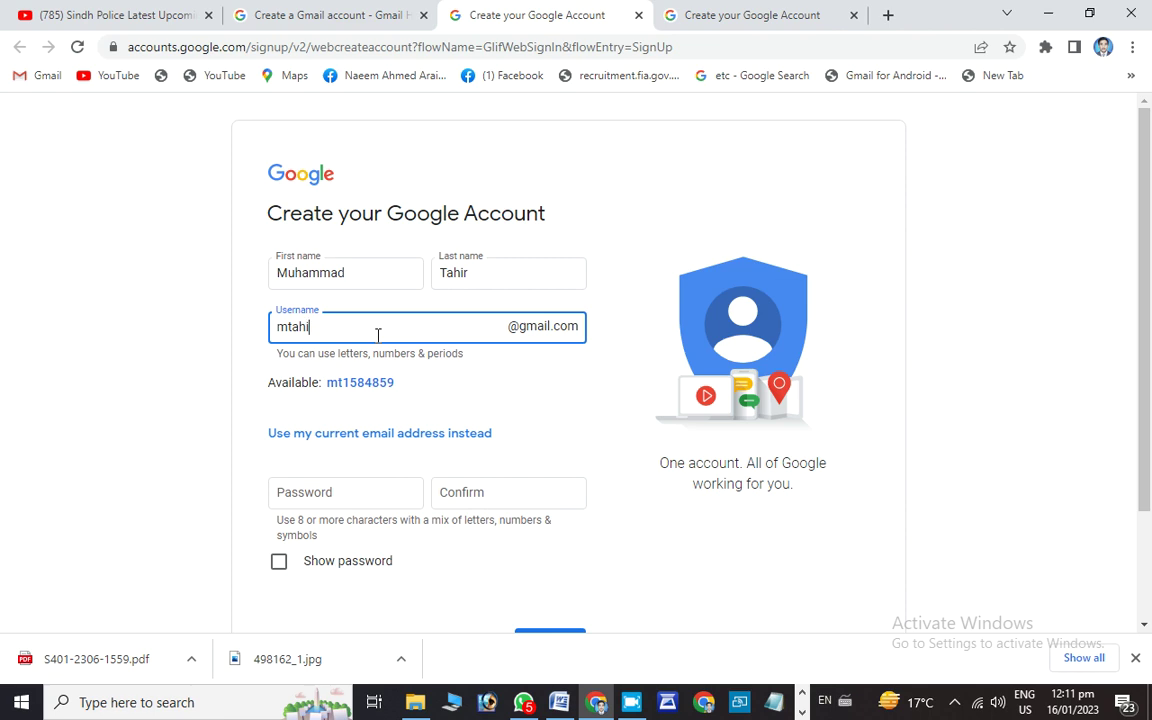
Enter a new username and type a password
left_click(317, 491)
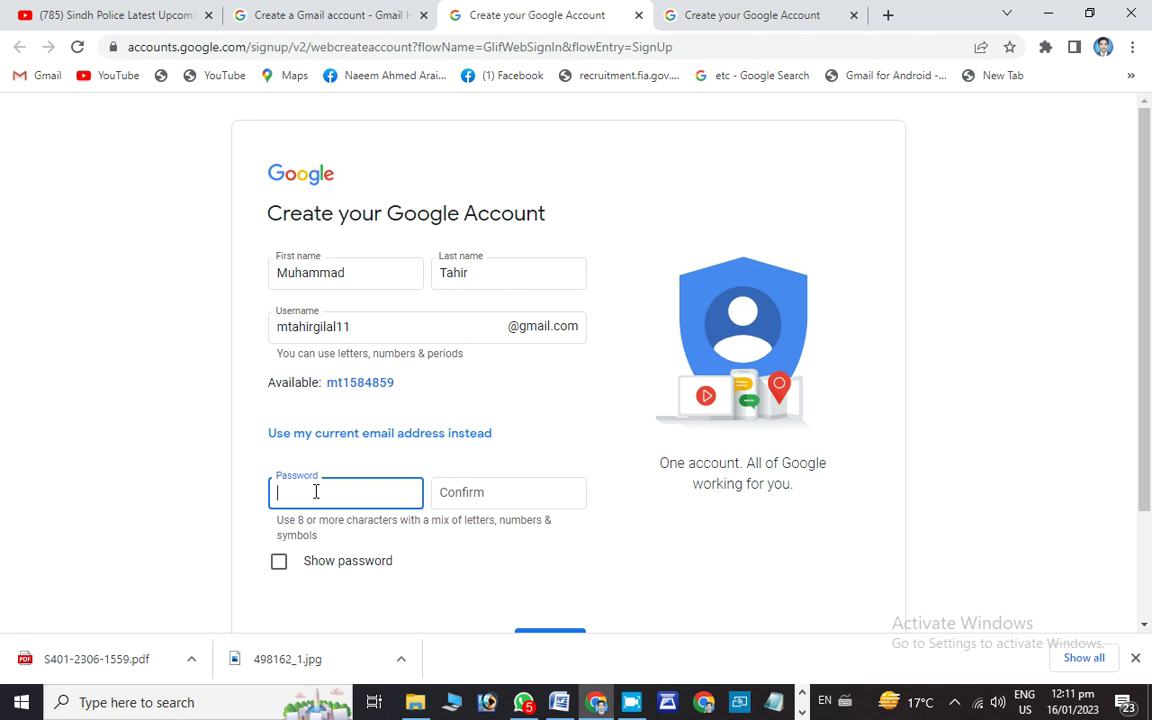
type("mt")
key("BackSpace")
key("BackSpace")
Repeat the password in Confirm and submit the form with Next
left_click(488, 497)
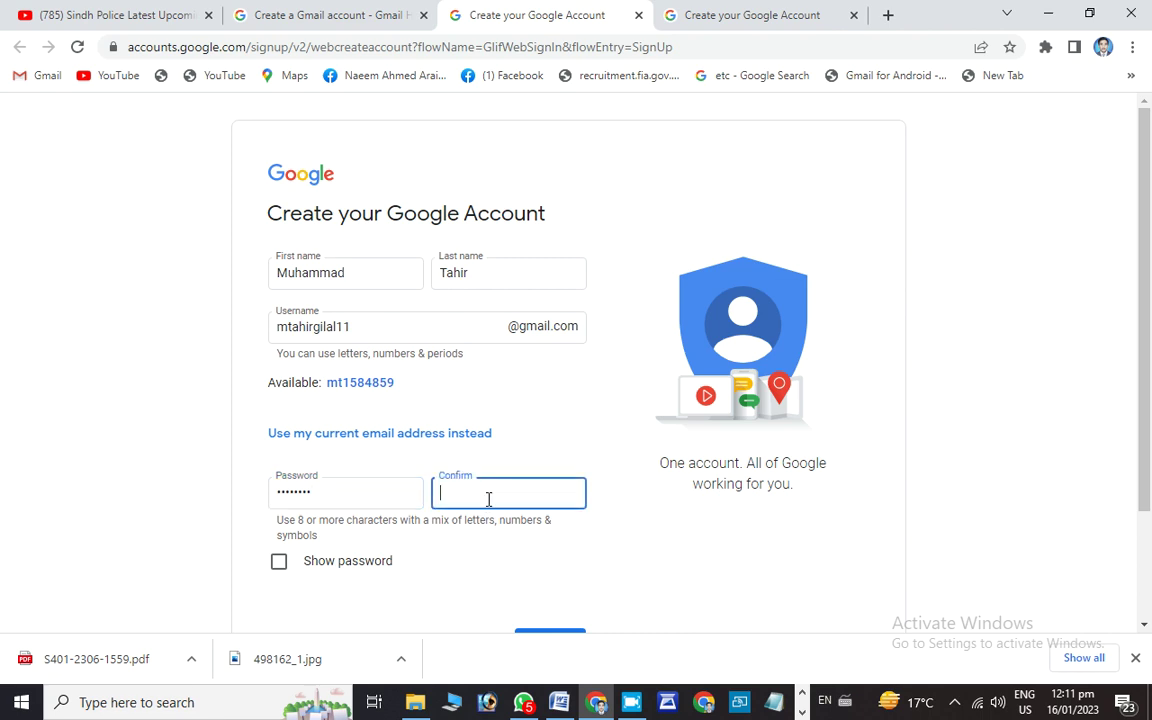
scroll(492, 500, "down", 2)
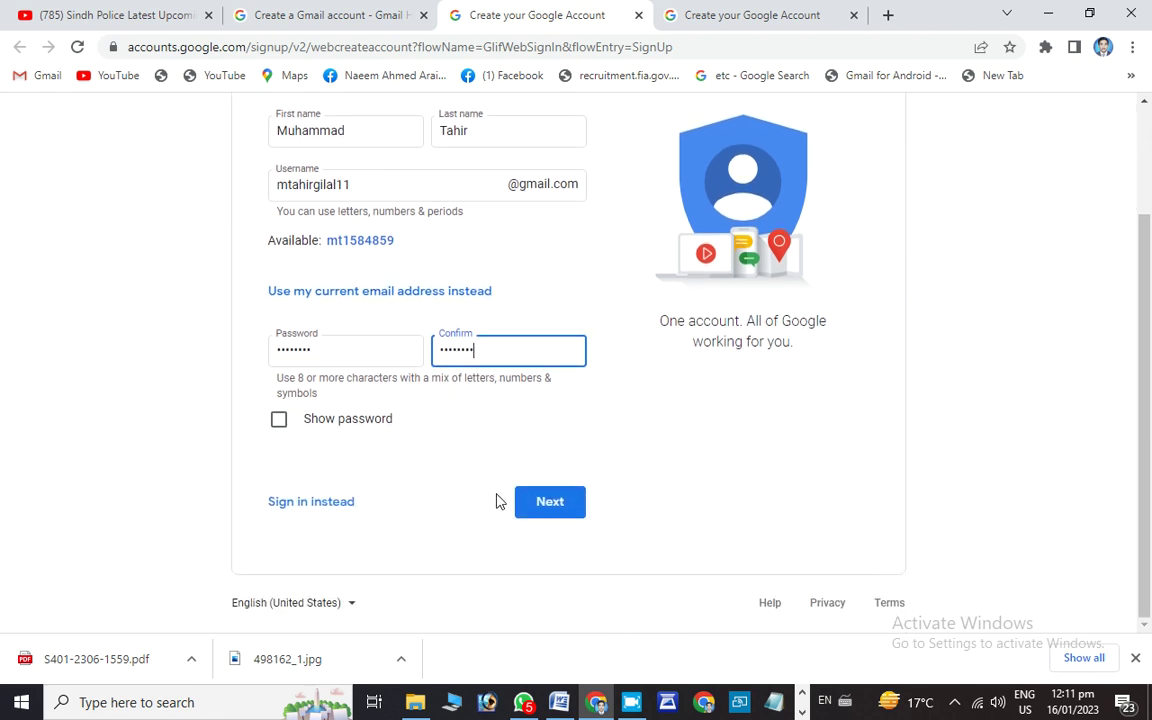
left_click(555, 504)
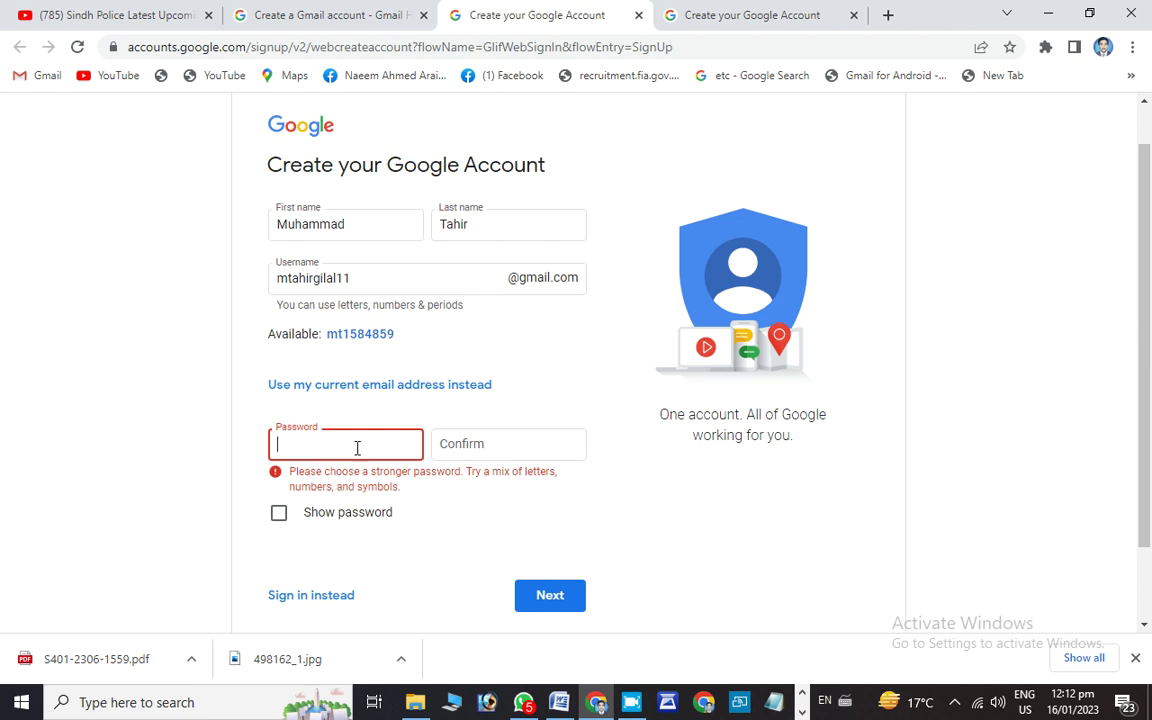
Type a stronger password and begin confirming it
left_click(465, 445)
left_click(368, 445)
left_click(438, 446)
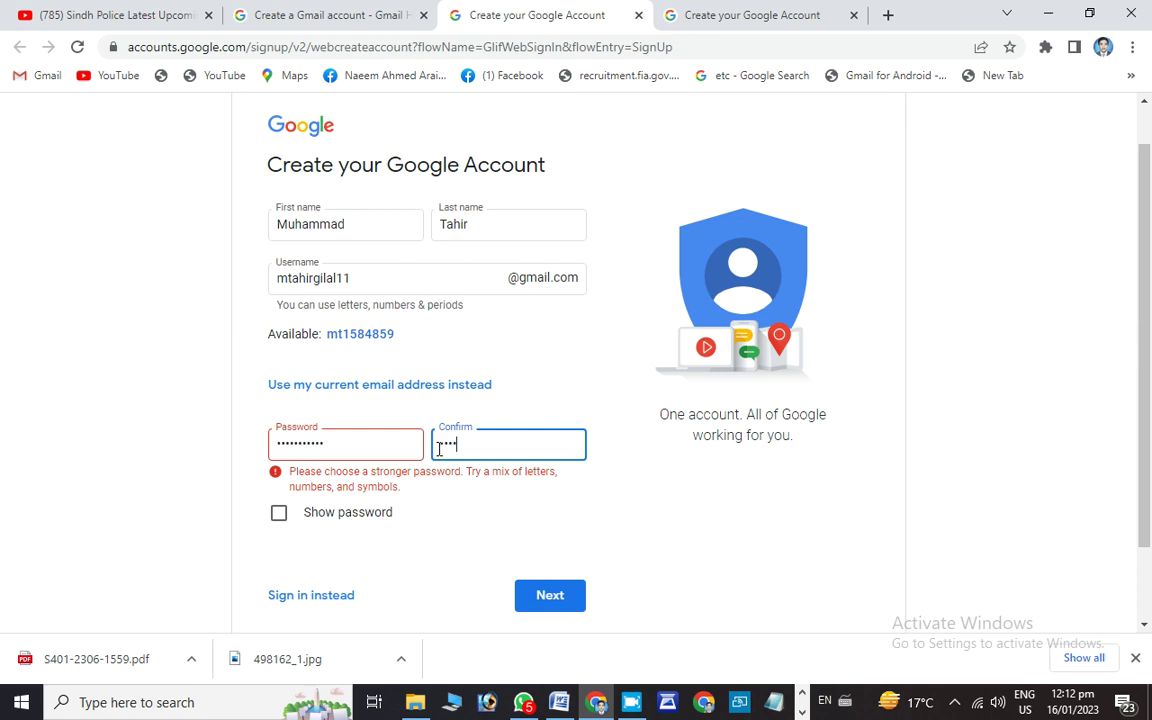
Clear the mismatched entries, re-enter matching passwords in both fields and submit with Next
left_click(368, 442)
left_click_drag(375, 442, 249, 450)
key("BackSpace")
left_click_drag(524, 443, 437, 443)
left_click(370, 442)
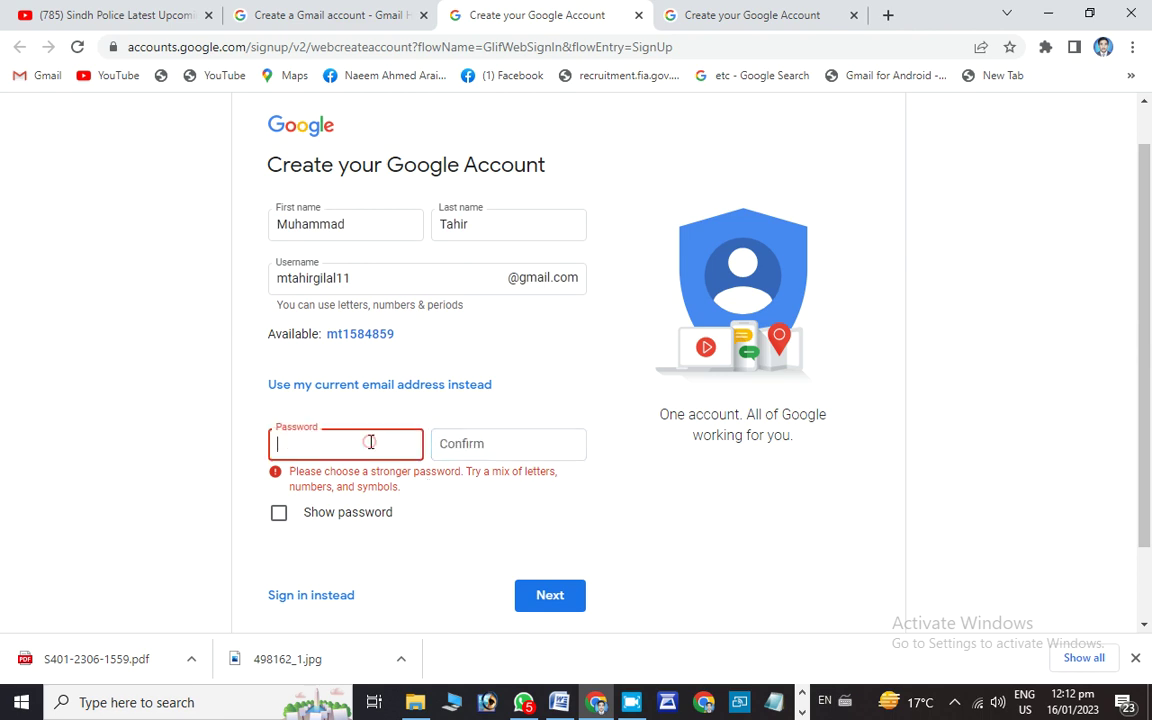
left_click(537, 443)
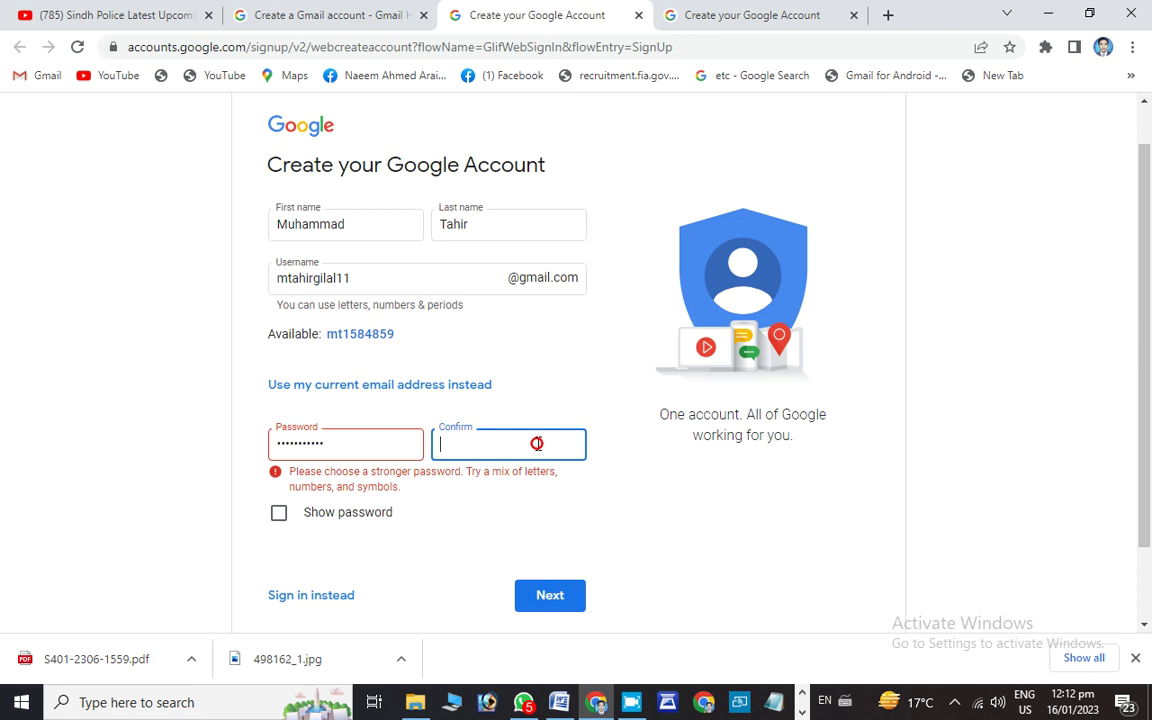
left_click(539, 597)
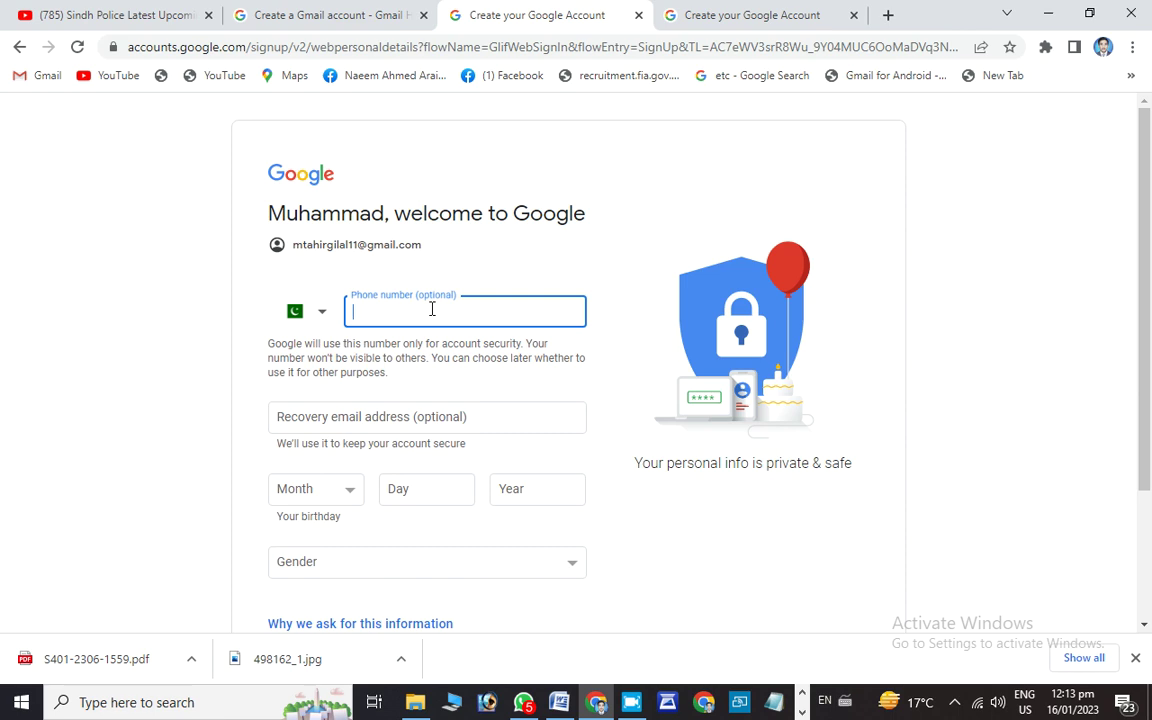
Enter the phone number and leave the optional recovery email empty
scroll(350, 300, "down", 1)
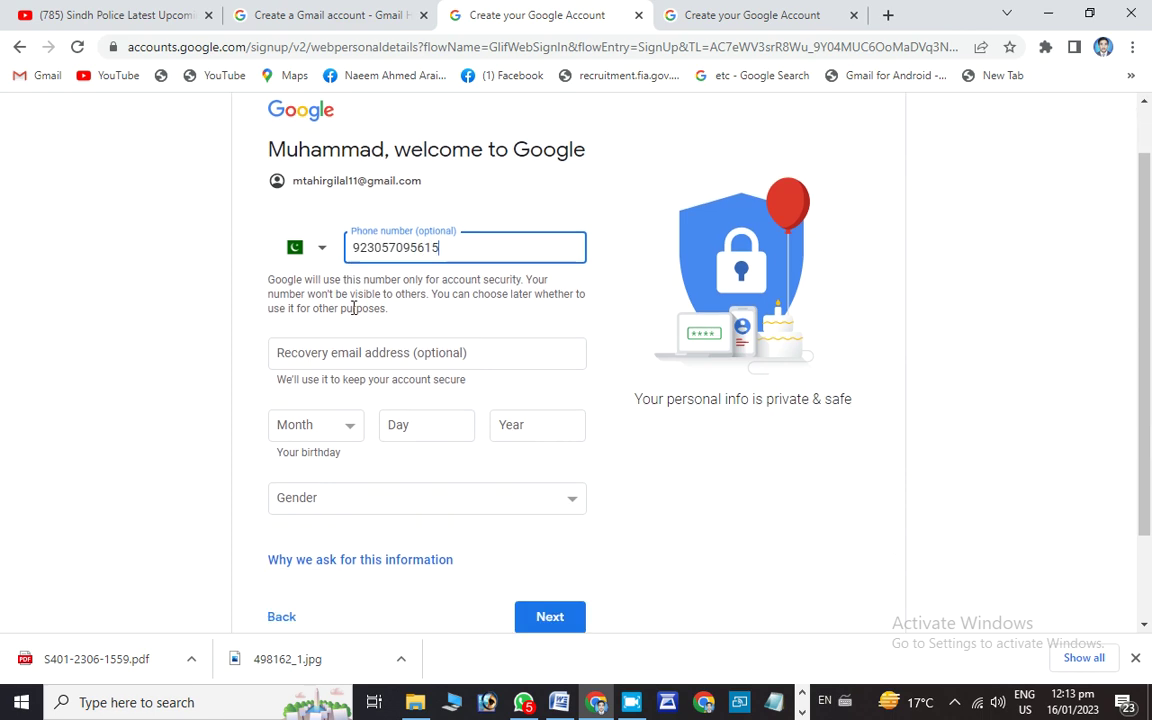
left_click(355, 329)
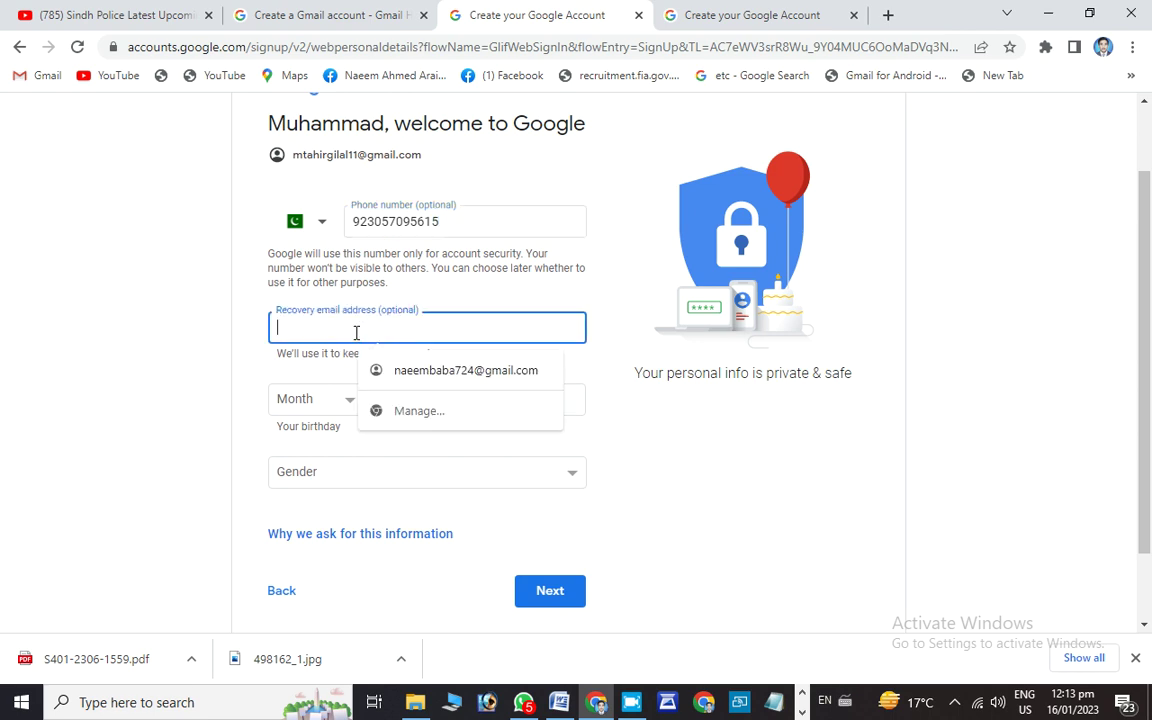
left_click(648, 467)
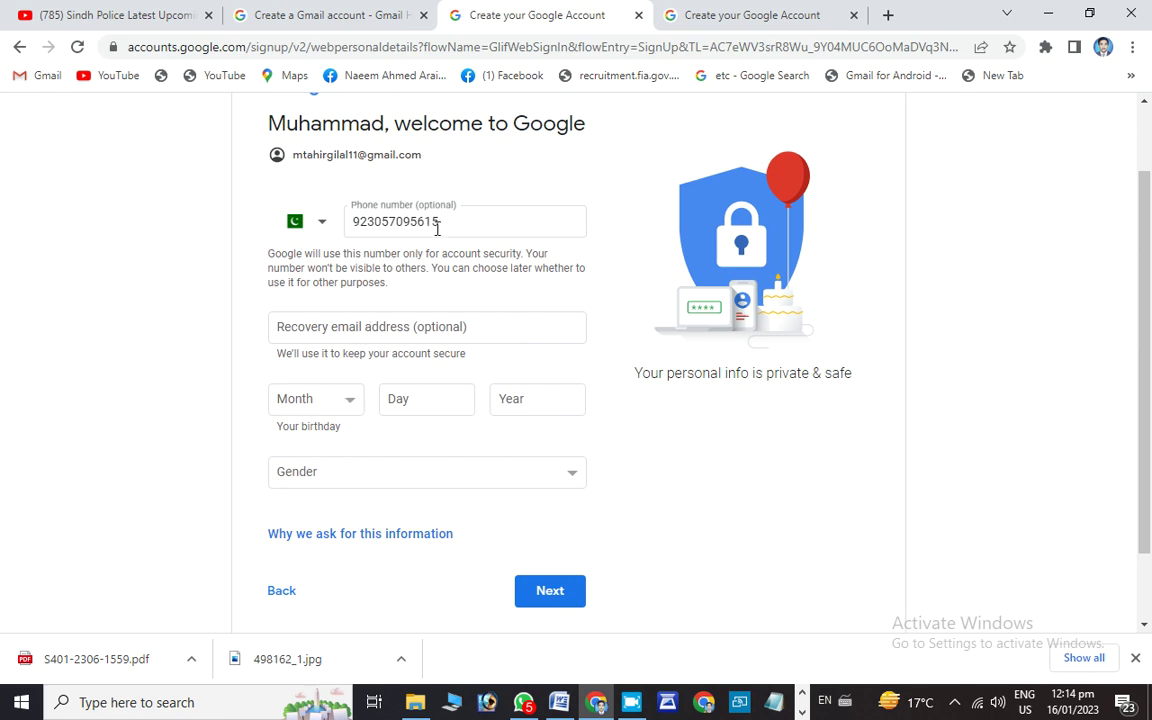
Set the birthday to January 02, 2006
left_click(349, 405)
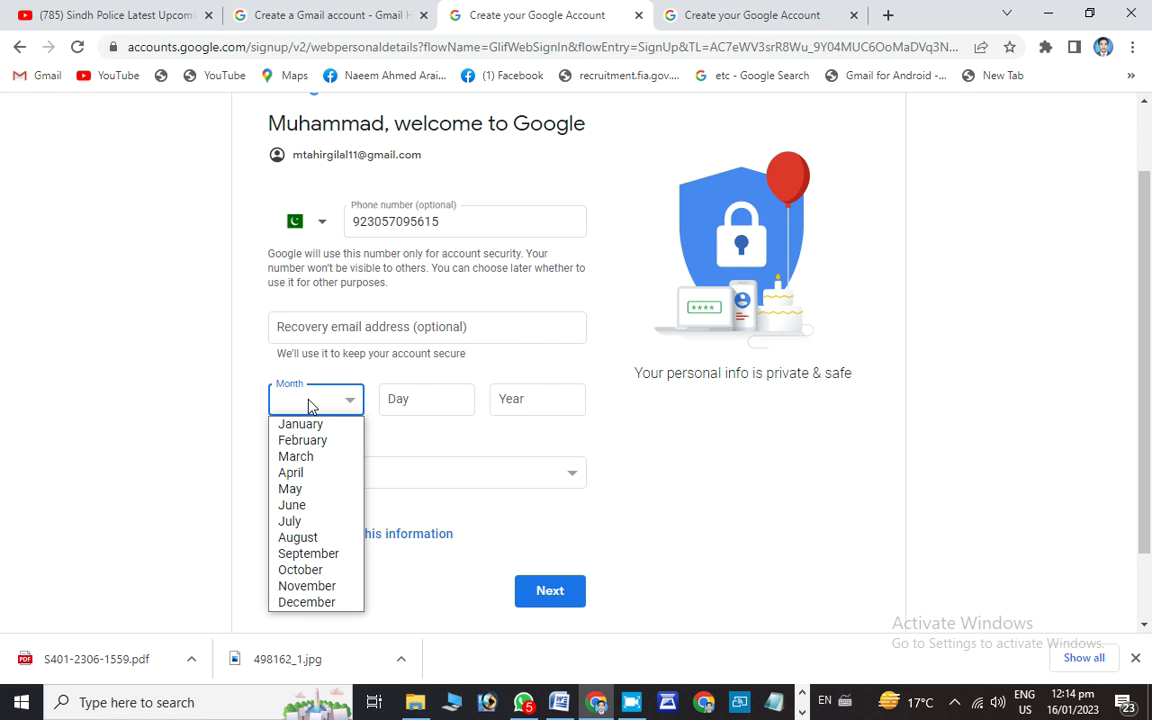
key("j")
key("j")
key("j")
key("j")
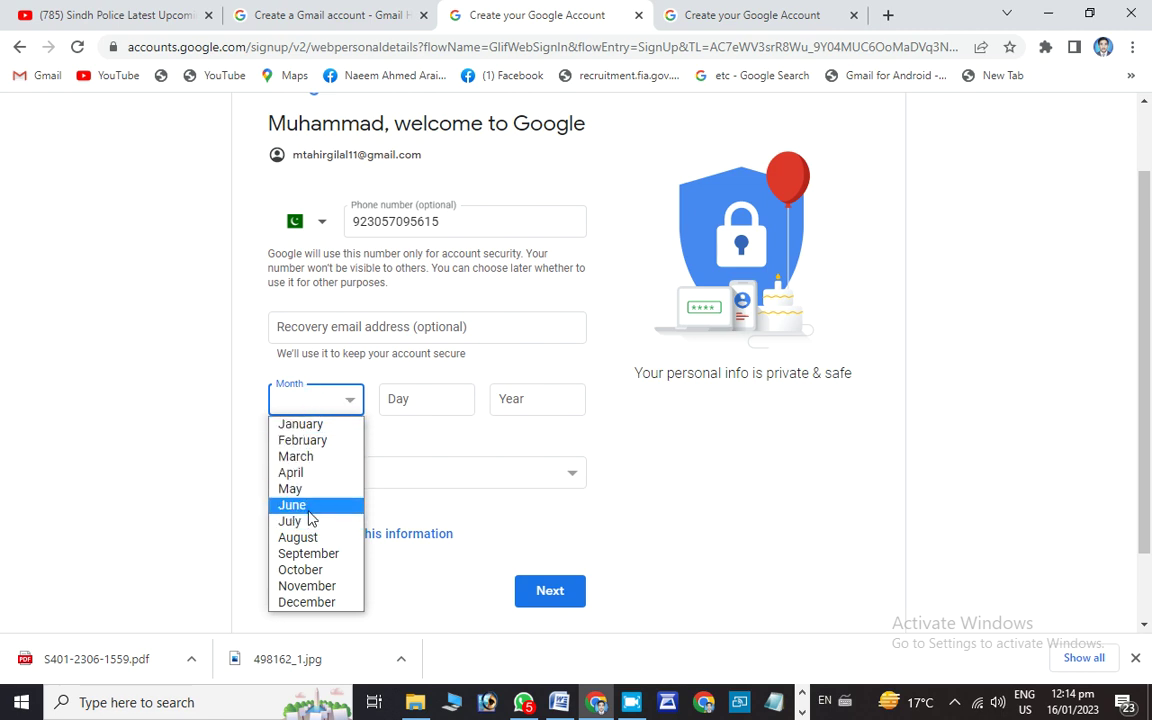
left_click(300, 424)
left_click(410, 400)
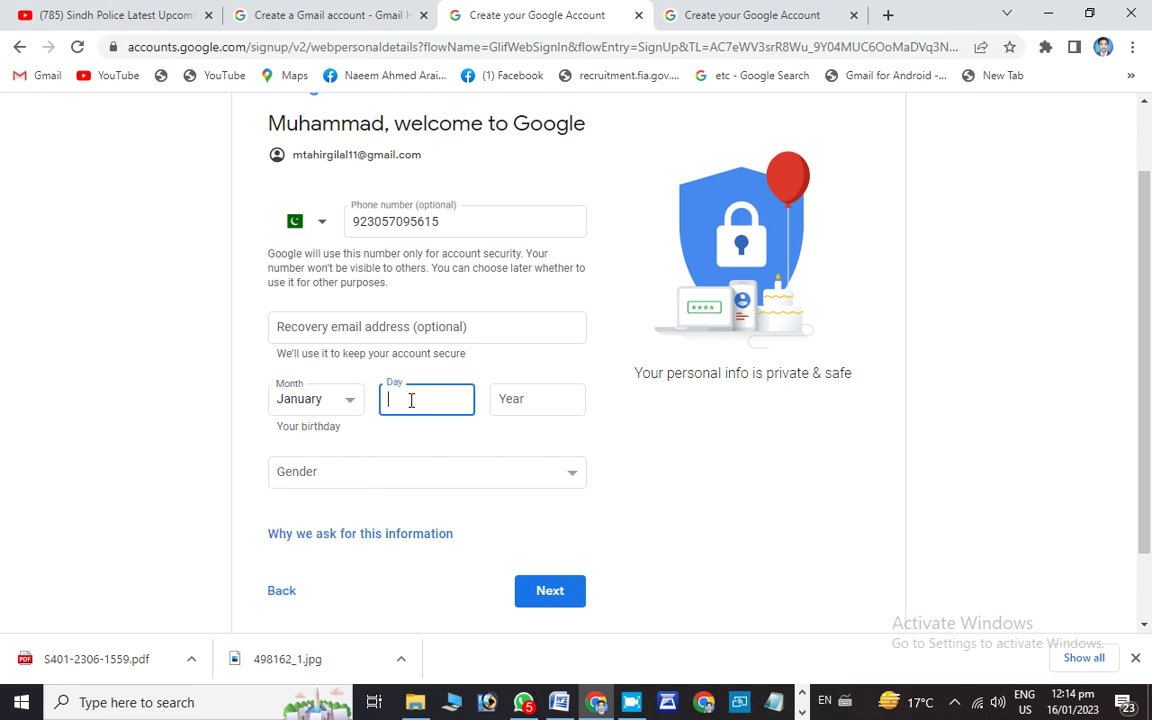
type("02")
left_click(557, 404)
type("200")
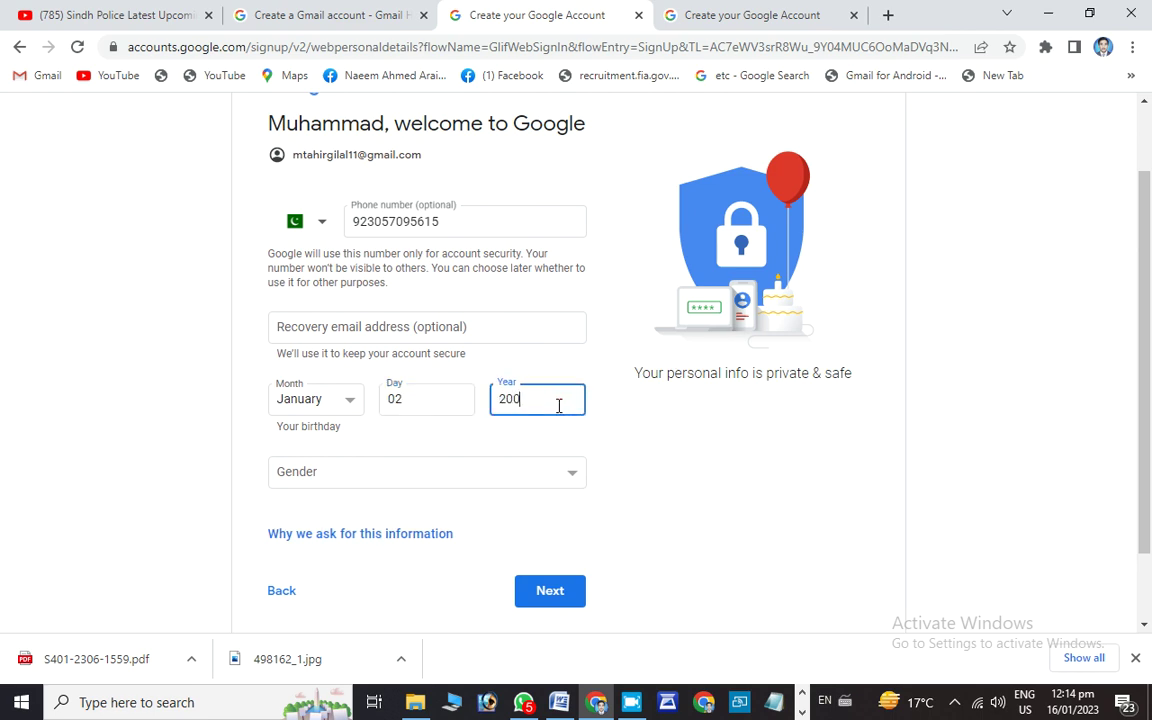
type("6")
left_click(427, 404)
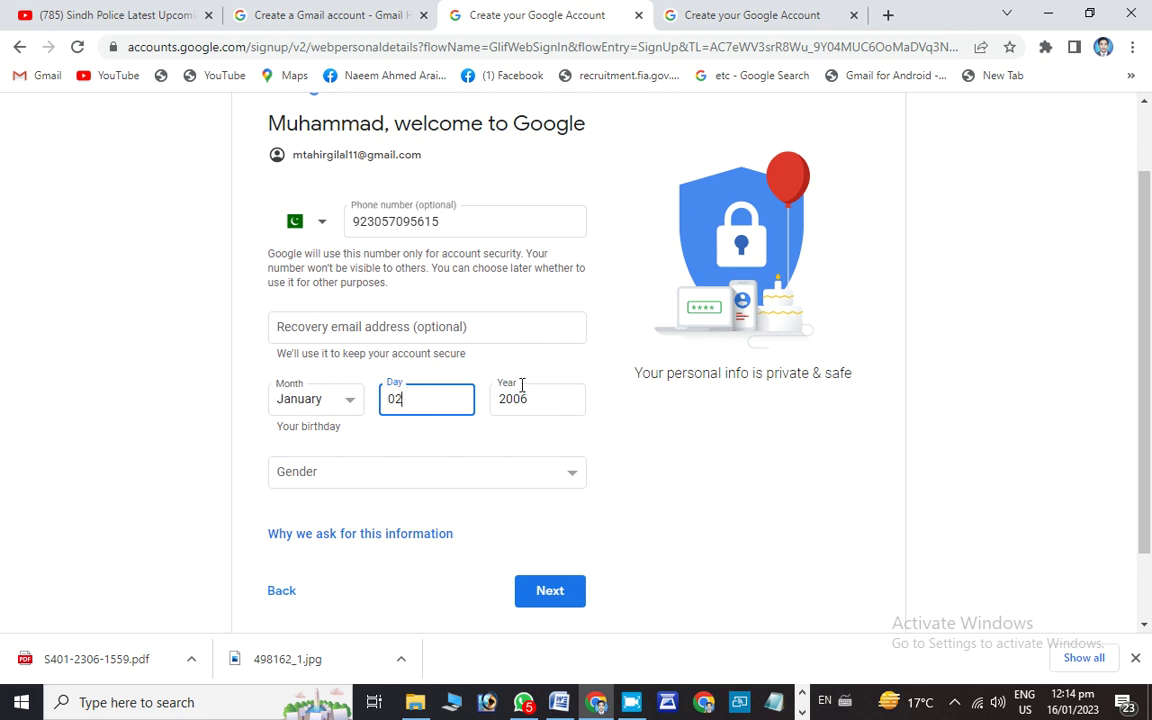
Choose Male as the gender and submit the personal details
left_click(400, 476)
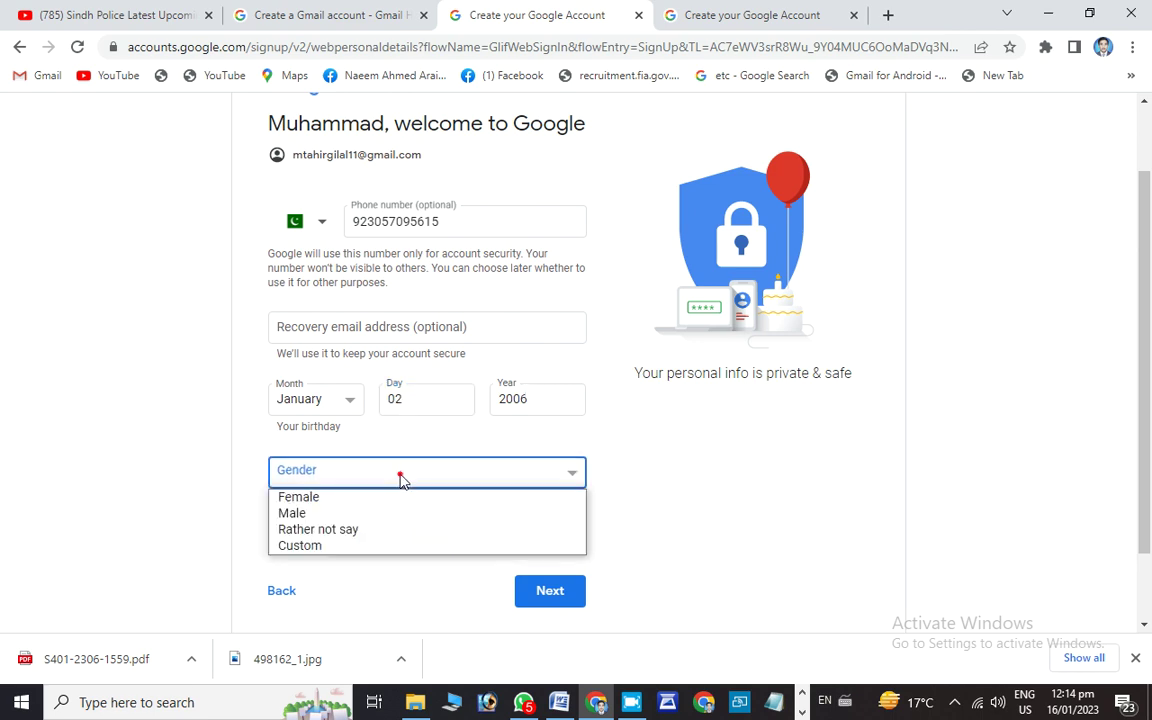
left_click(322, 515)
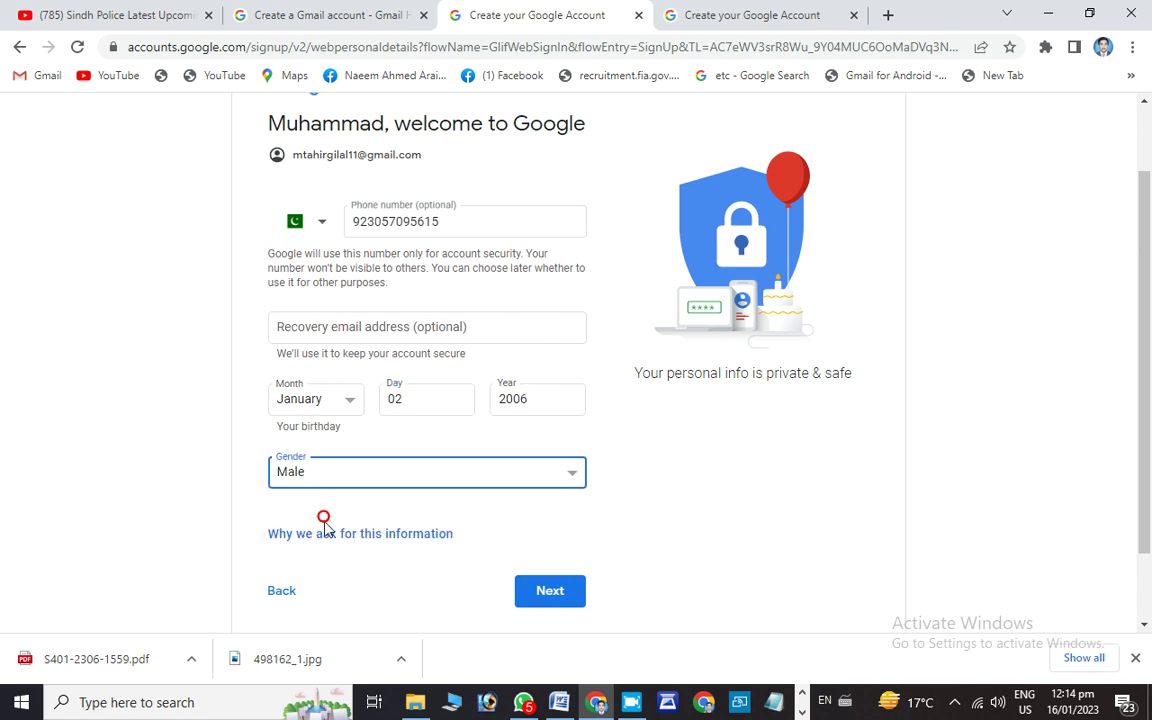
scroll(334, 550, "down", 1)
left_click(533, 506)
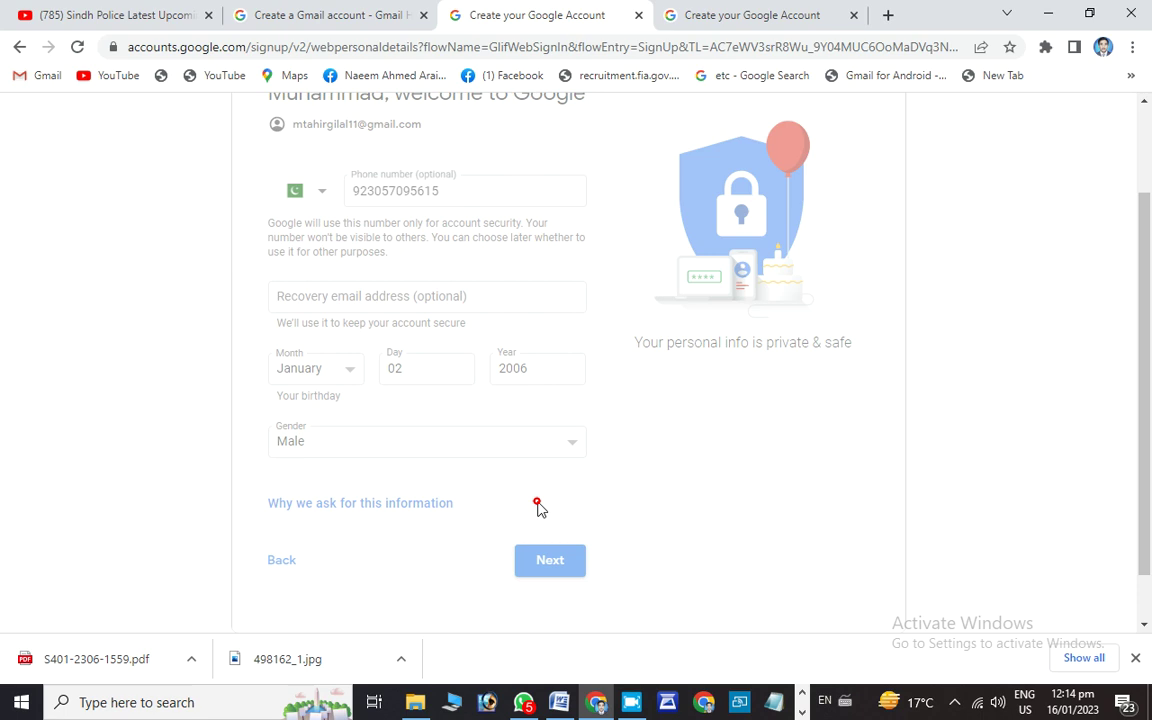
Scroll through the Privacy and Terms page and accept with I agree
scroll(537, 458, "down", 5)
scroll(537, 458, "up", 4)
scroll(537, 458, "up", 1)
scroll(537, 458, "down", 10)
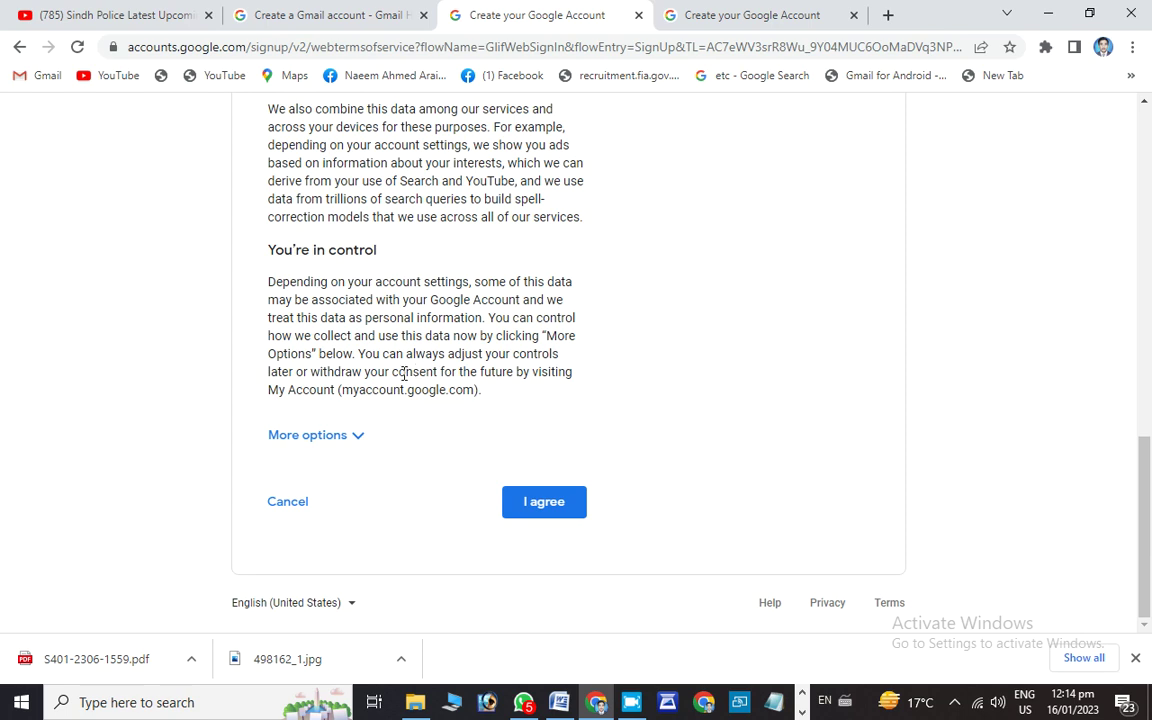
left_click(533, 493)
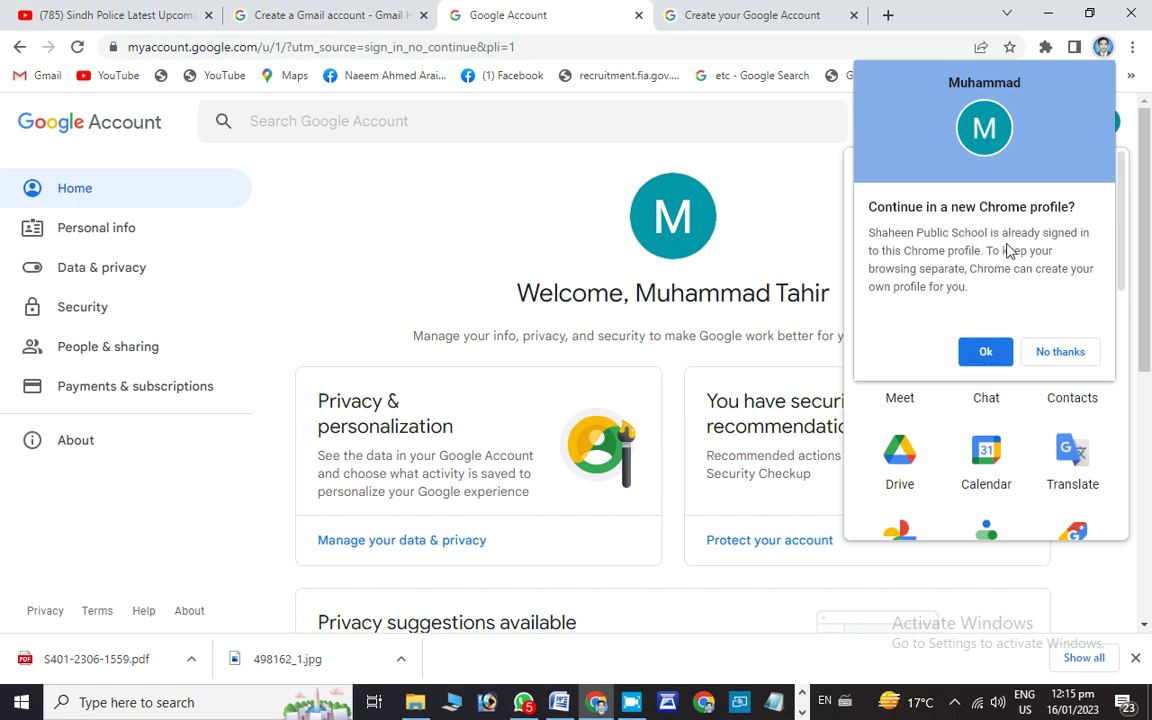
Decline Chrome's new-profile offer with No thanks and close the Google apps grid
left_click(1060, 352)
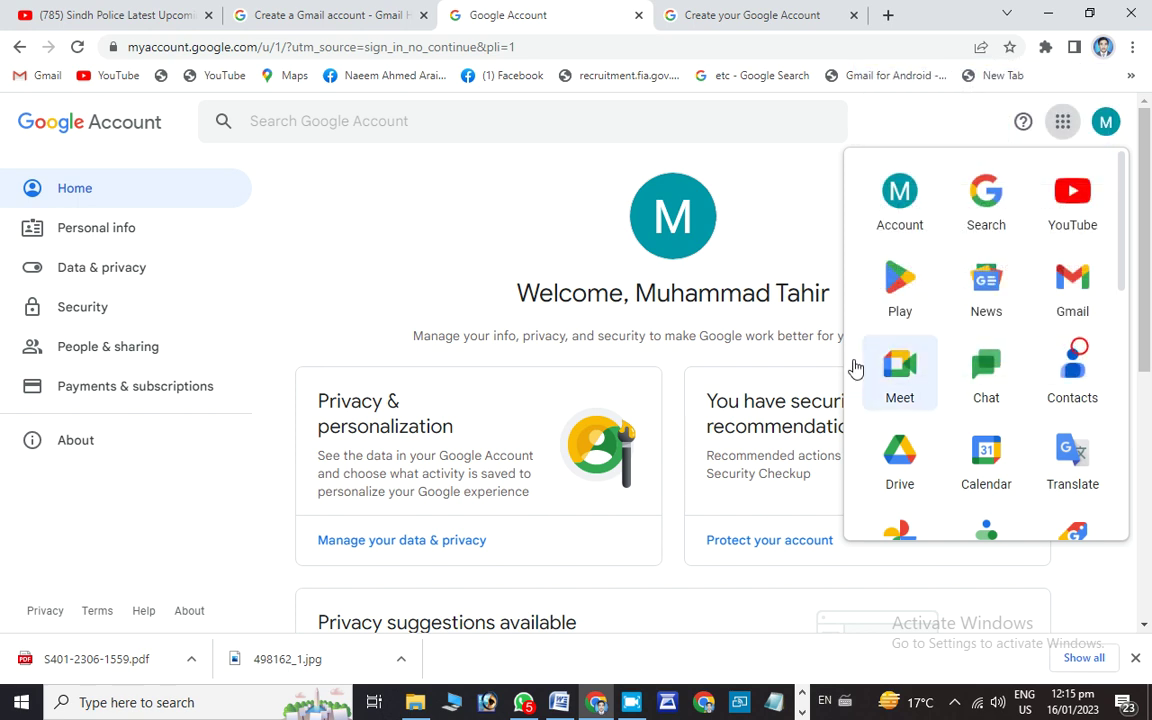
left_click(787, 215)
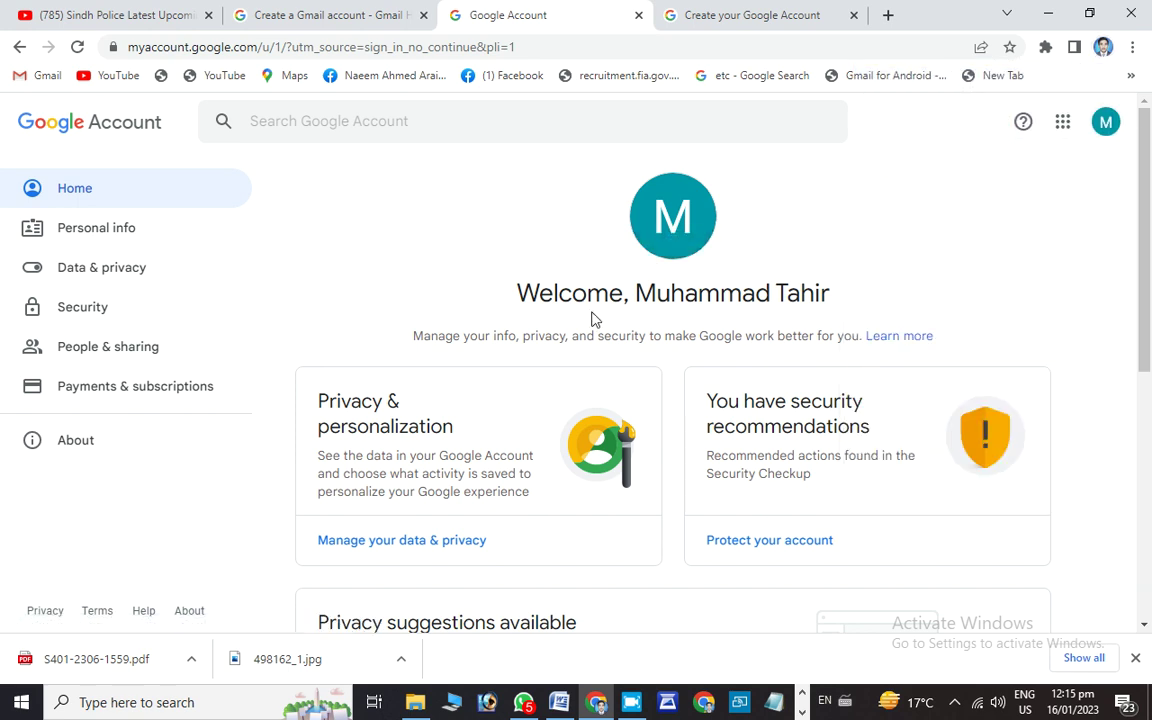
scroll(580, 378, "down", 3)
scroll(580, 378, "down", 2)
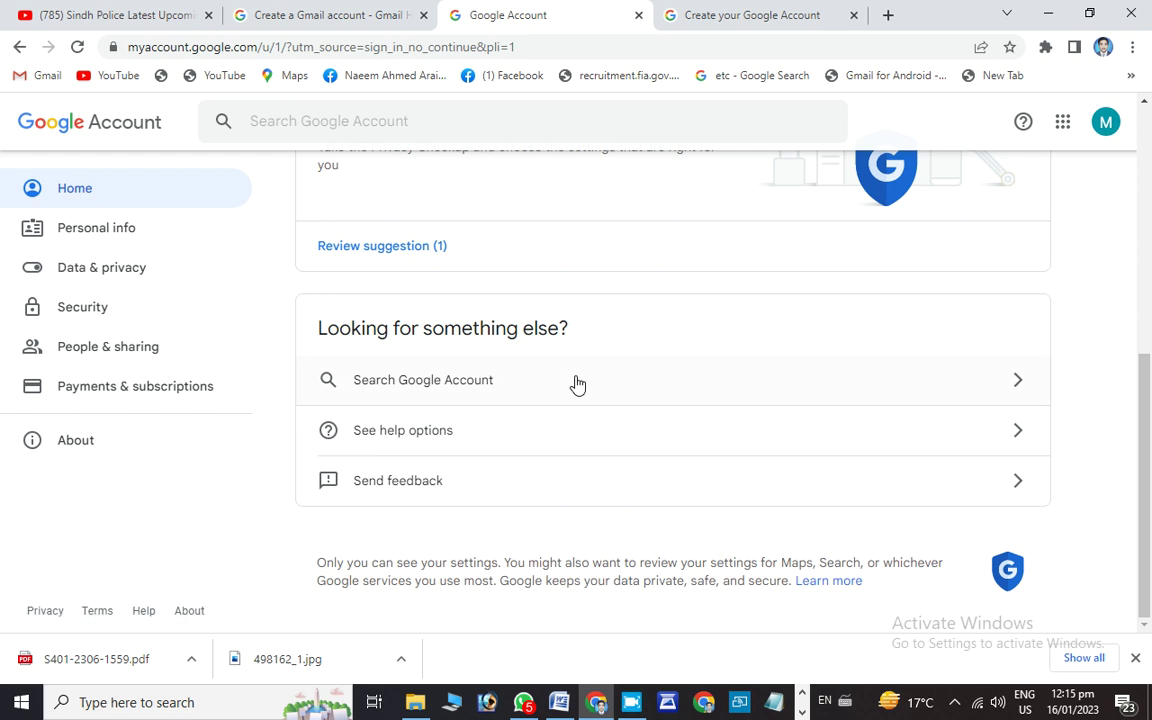
scroll(573, 386, "up", 5)
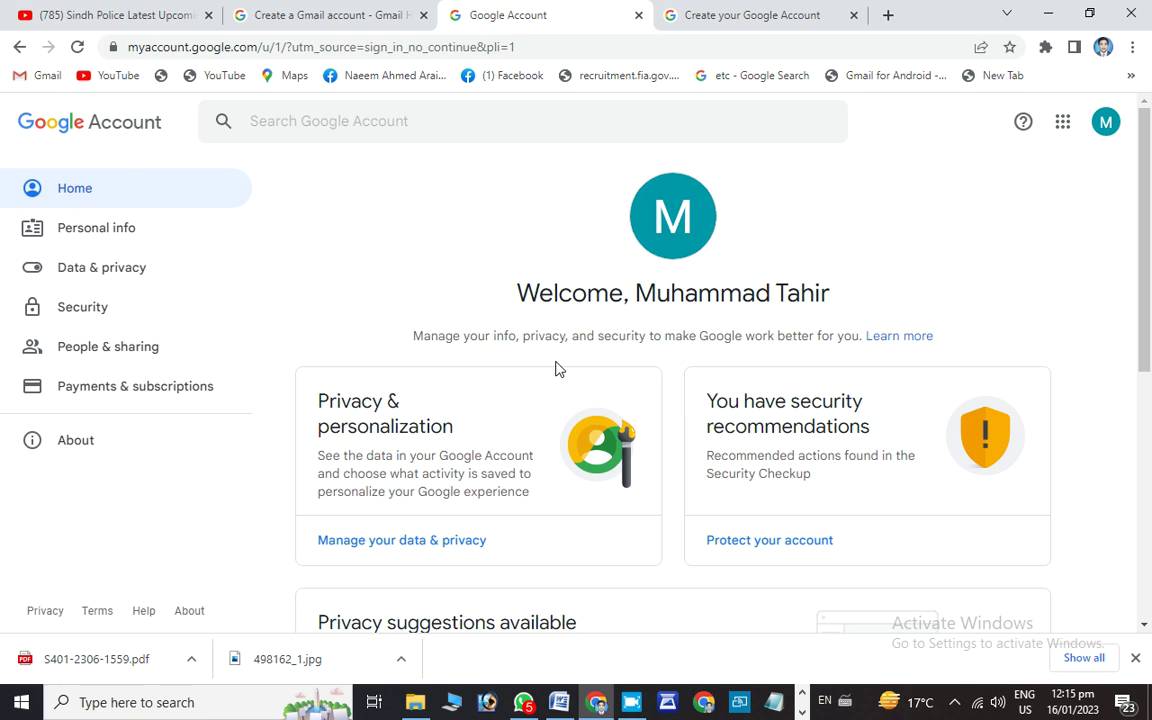
Minimize Chrome and move the Free Screen Recorder window to the upper centre
left_click(1048, 13)
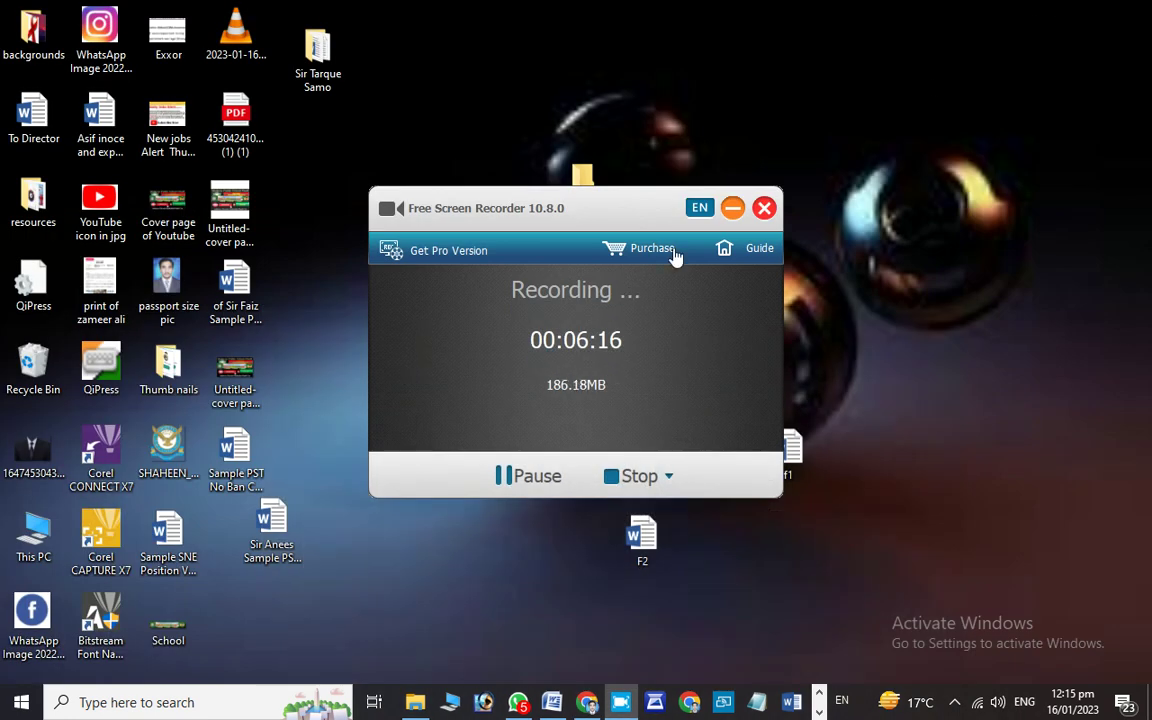
left_click_drag(613, 204, 728, 132)
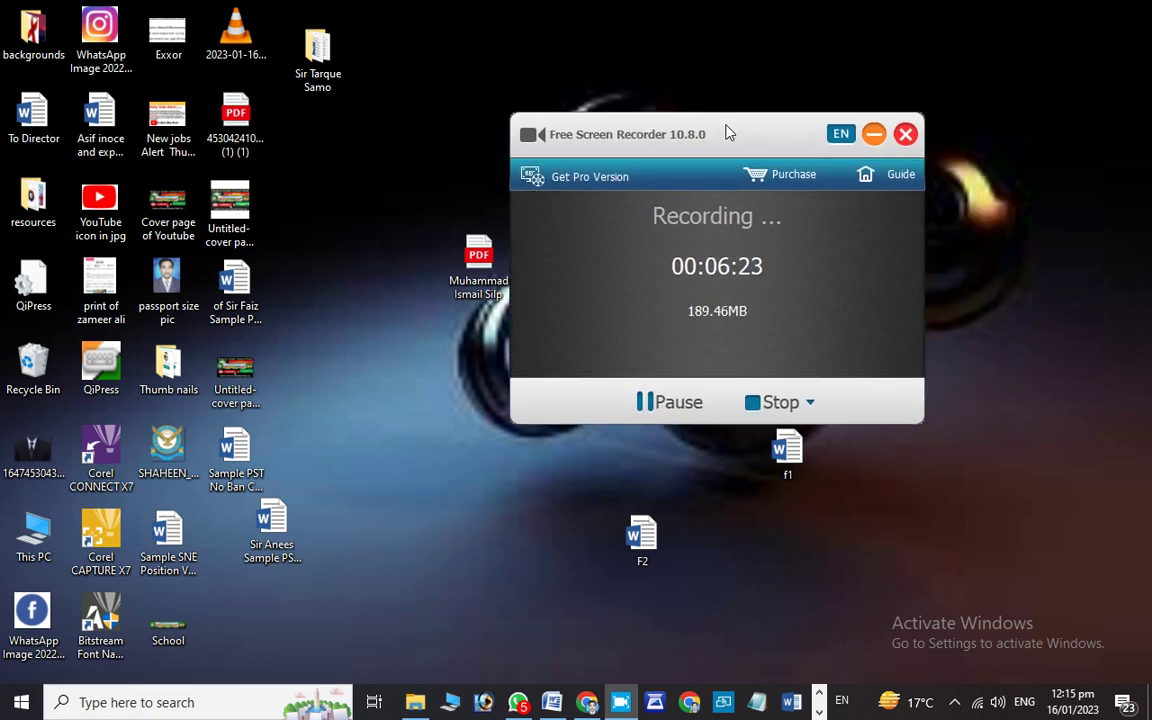